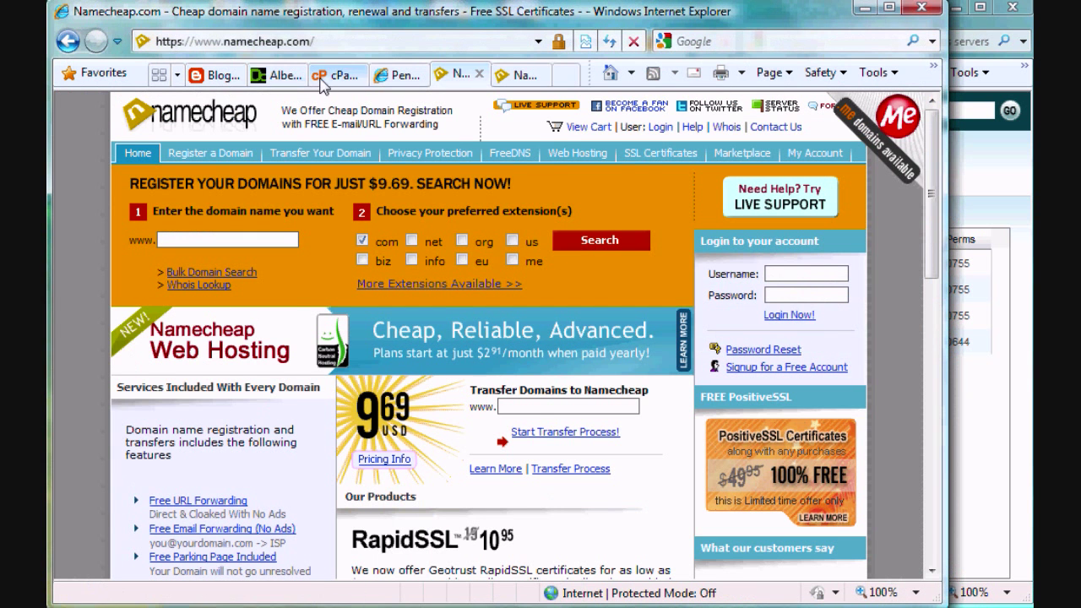
Bring up the hosting account's cPanel home page after glancing at the Penguin Web Hosting tab
left_click(335, 74)
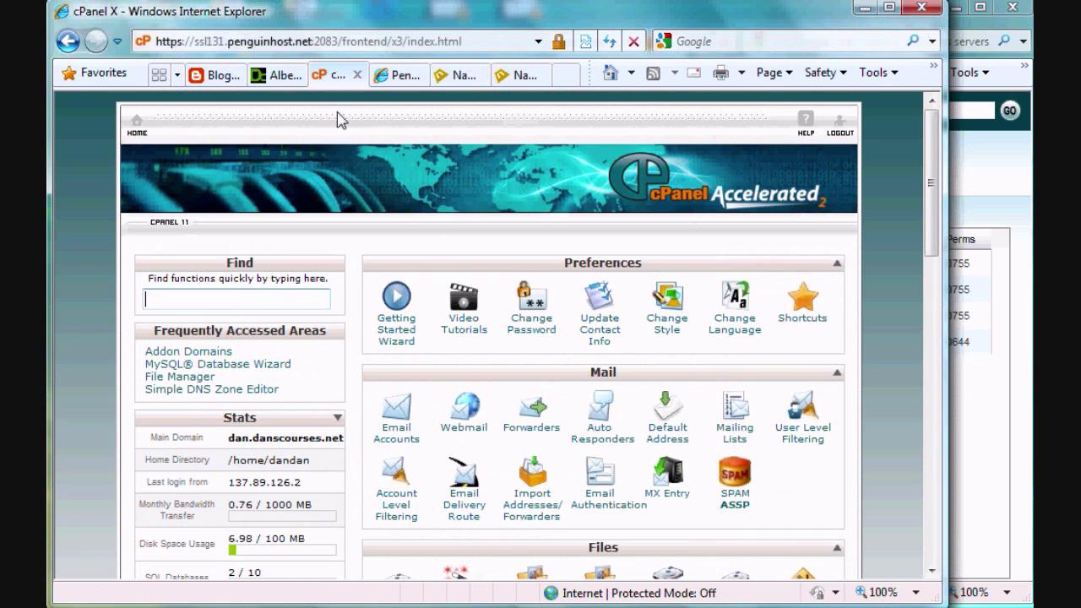
left_click(404, 76)
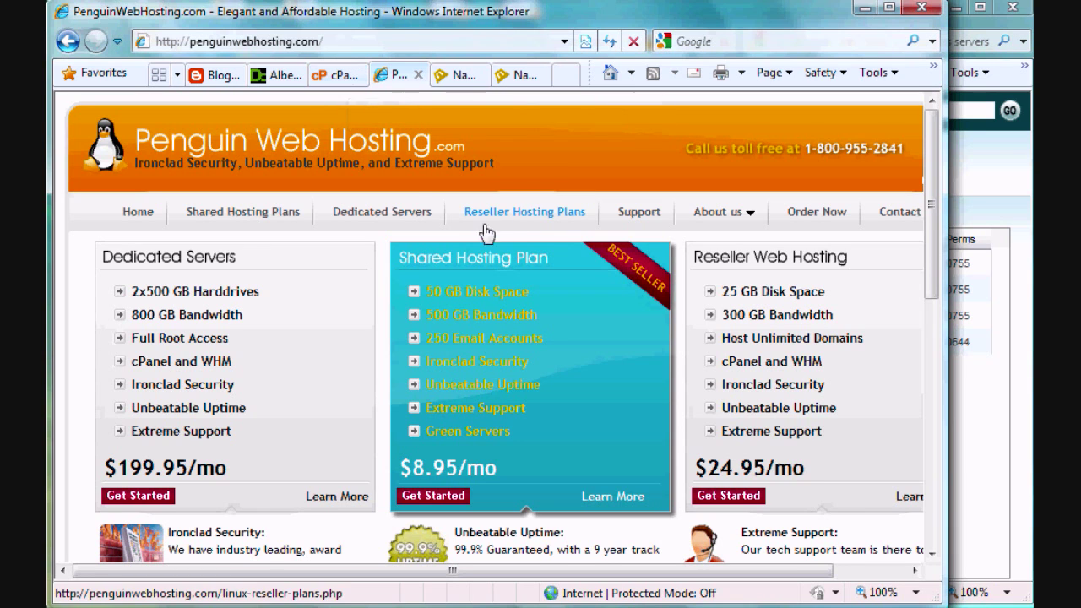
left_click(338, 76)
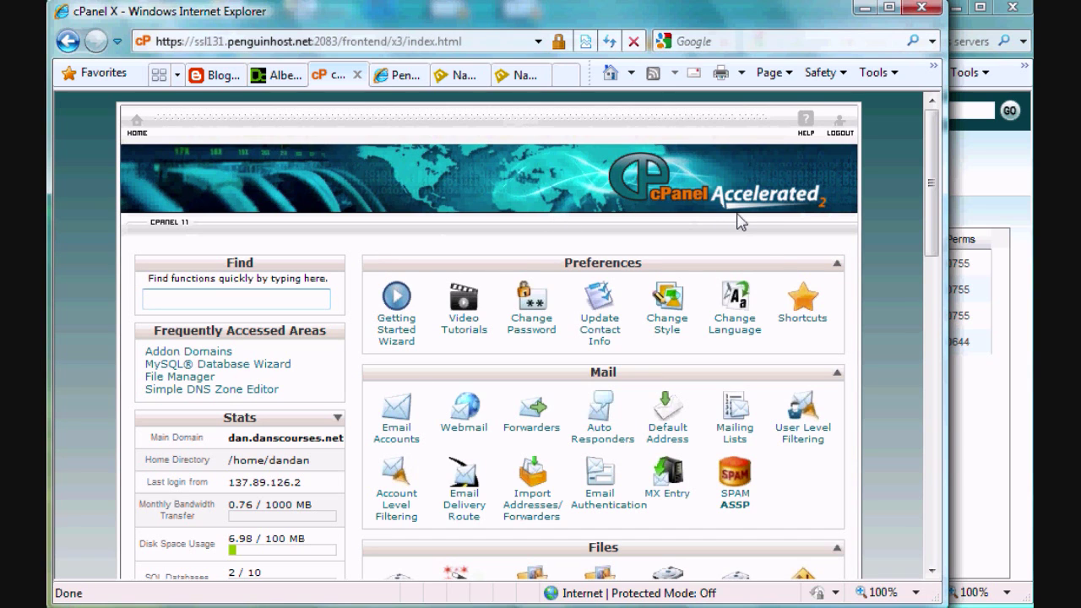
Launch File Manager from cPanel's Files section, opening it on public_html
left_click_drag(926, 177, 924, 265)
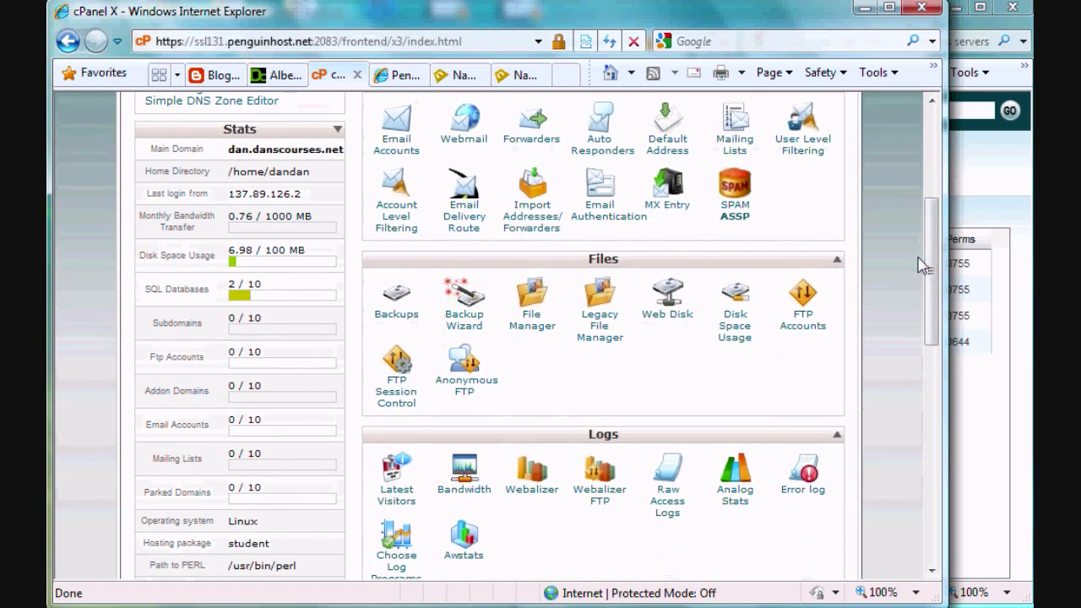
left_click(531, 313)
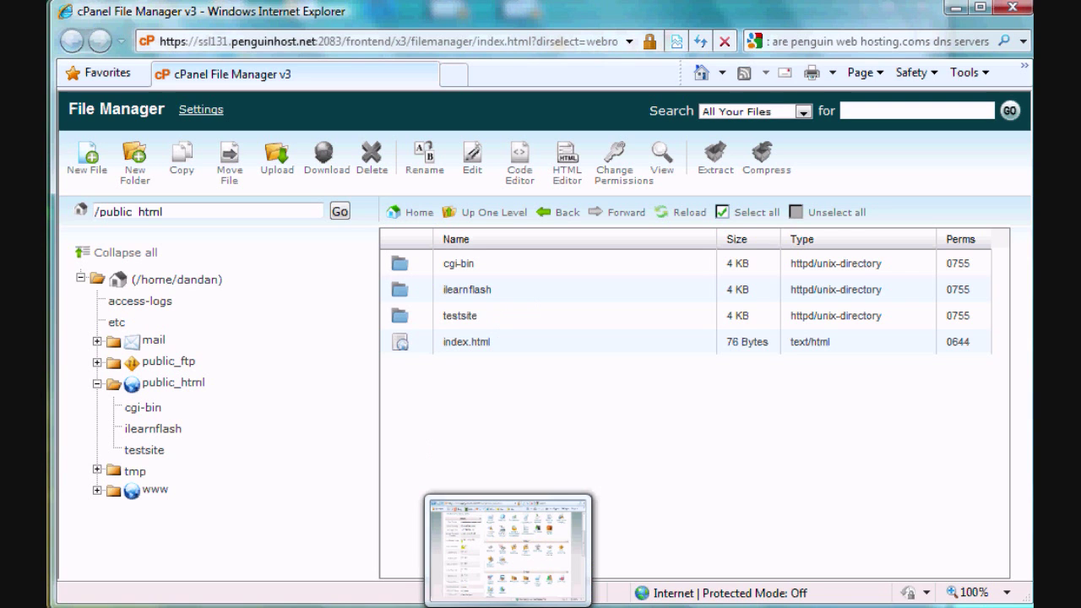
Switch to the Namecheap tab and go to the ilearnflash.com domain settings
key("alt+Tab")
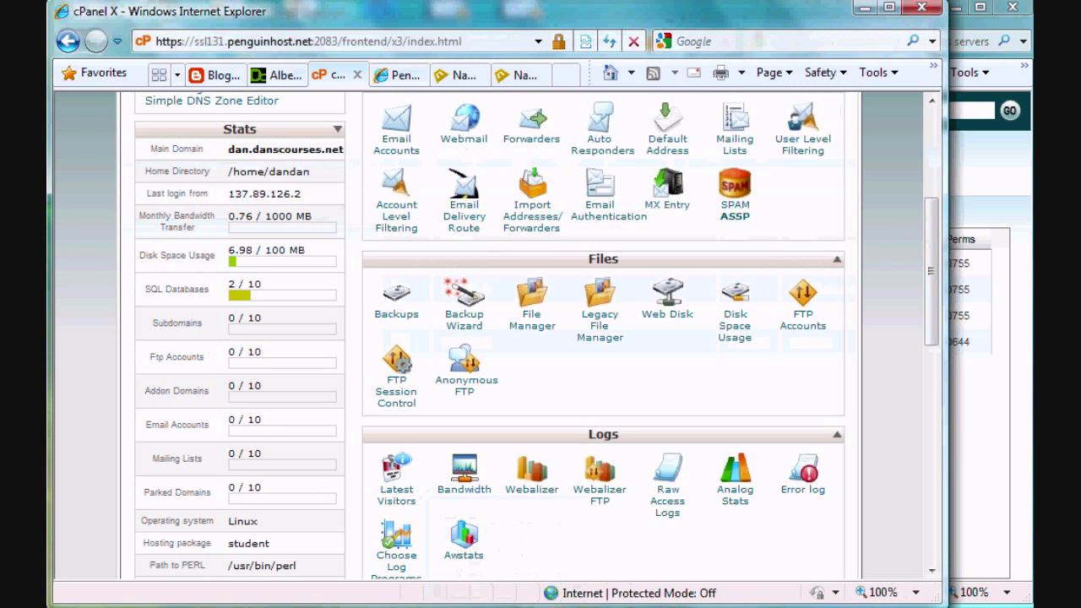
left_click(460, 76)
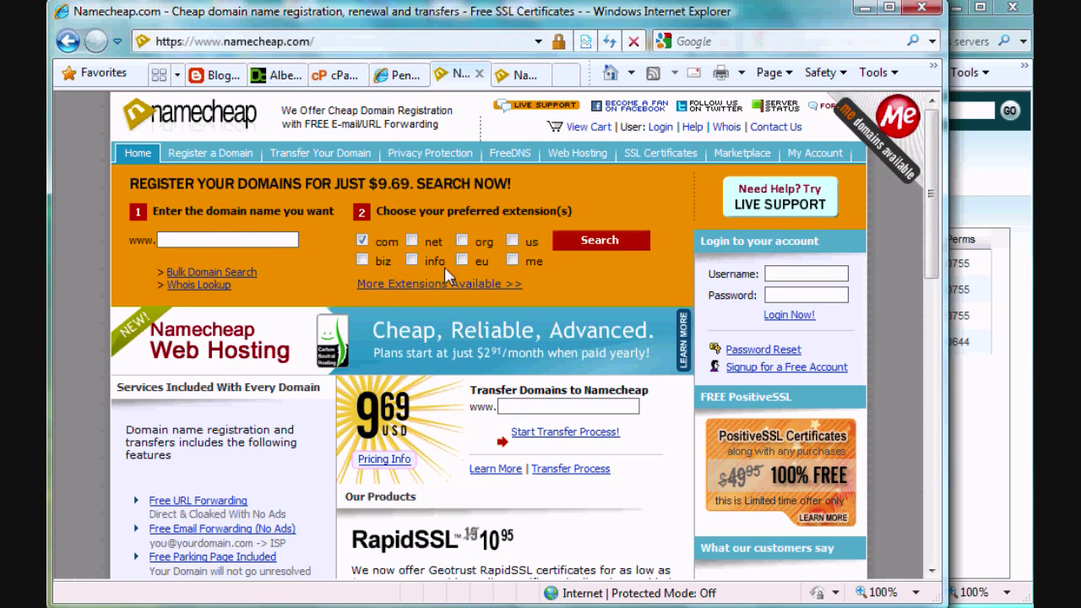
left_click(504, 76)
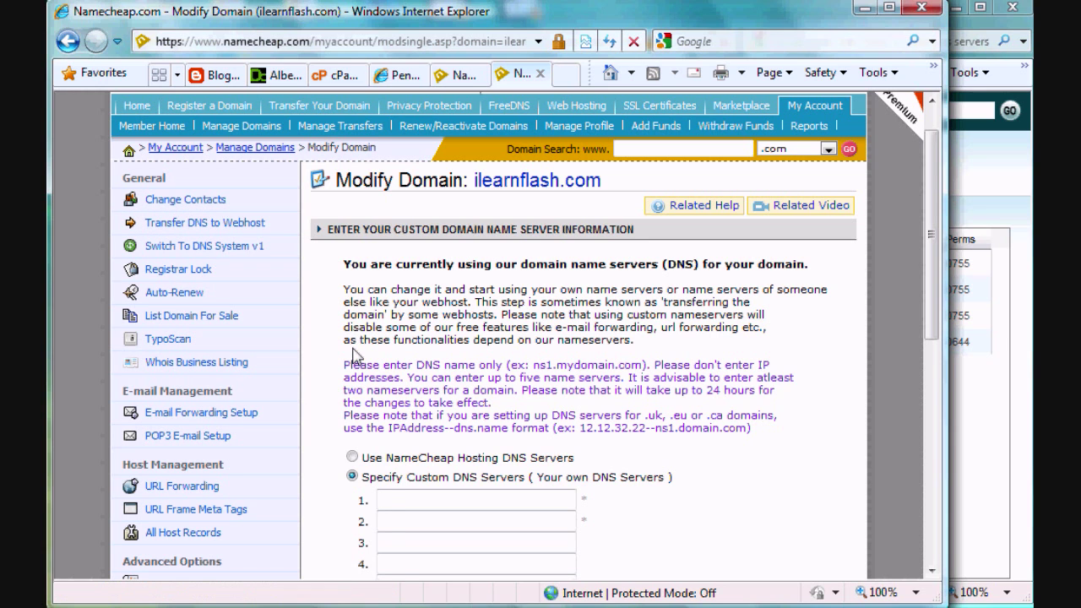
Set ilearnflash.com's custom nameservers to dns1.penguinhost.net and dns2.penguinhost.net and save
left_click_drag(932, 235, 932, 290)
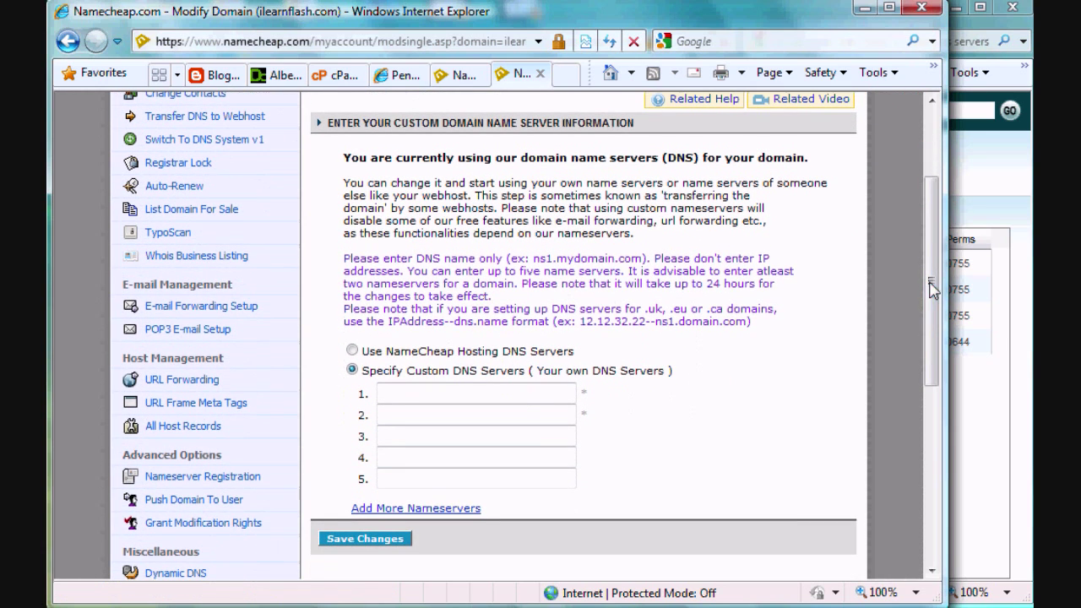
left_click(396, 392)
type("dns1.pen")
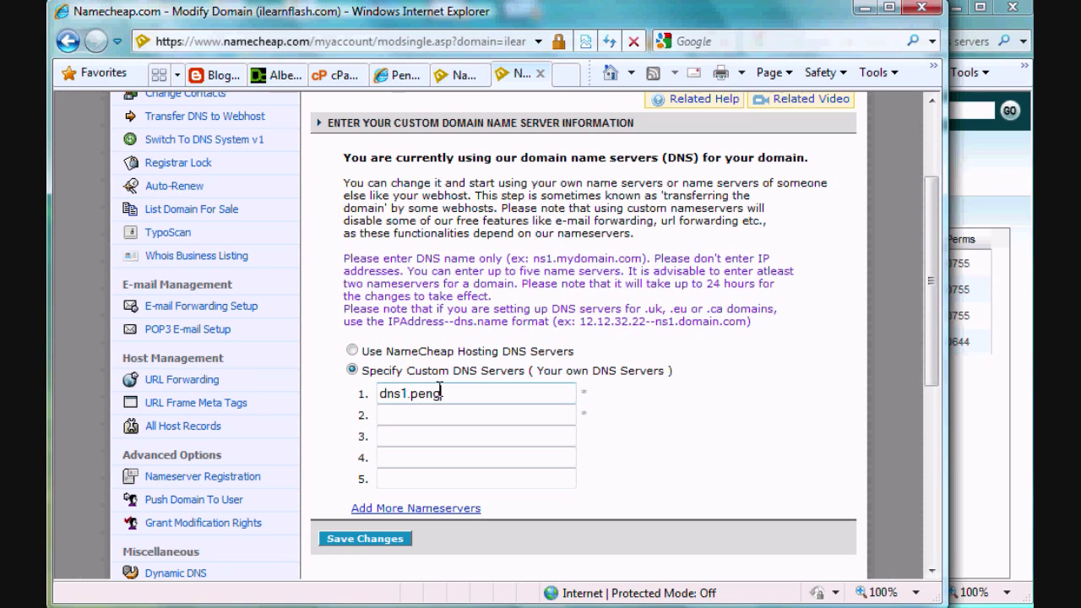
type("guinhost.net")
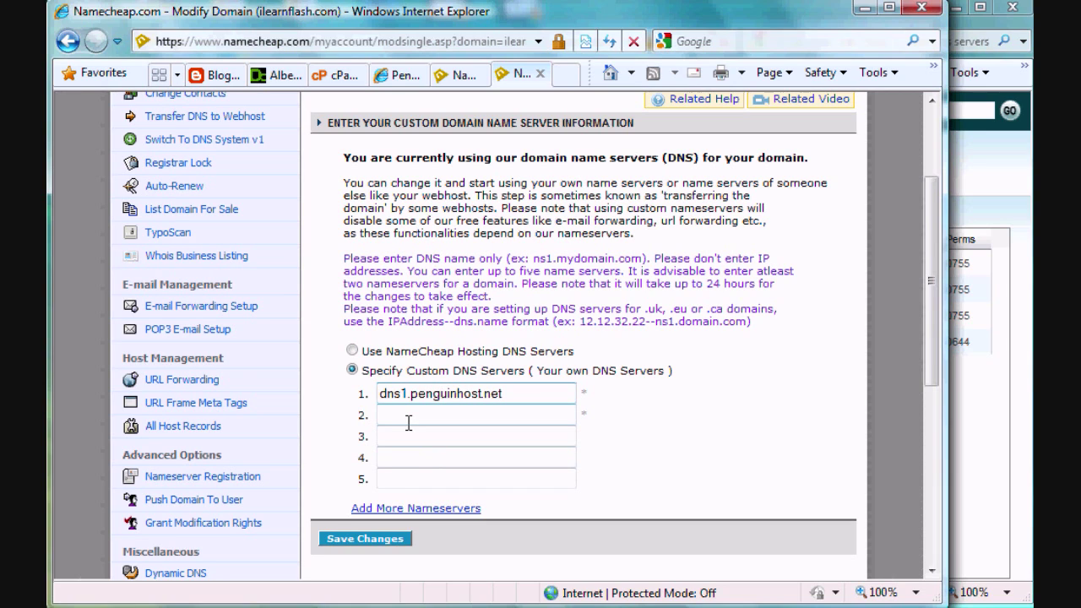
left_click(410, 417)
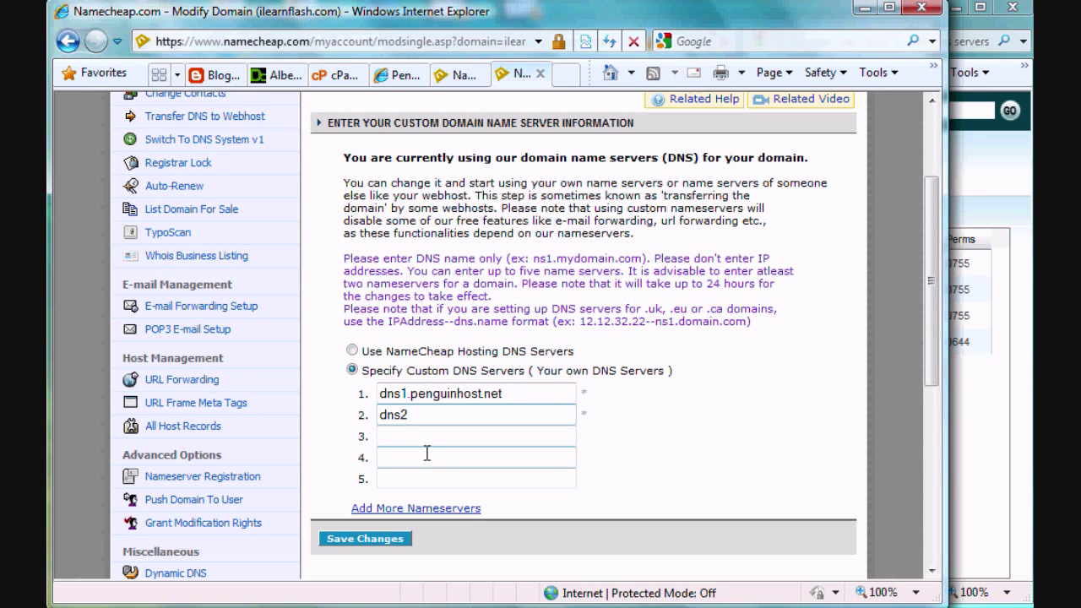
type("dns2.penguinhost.net")
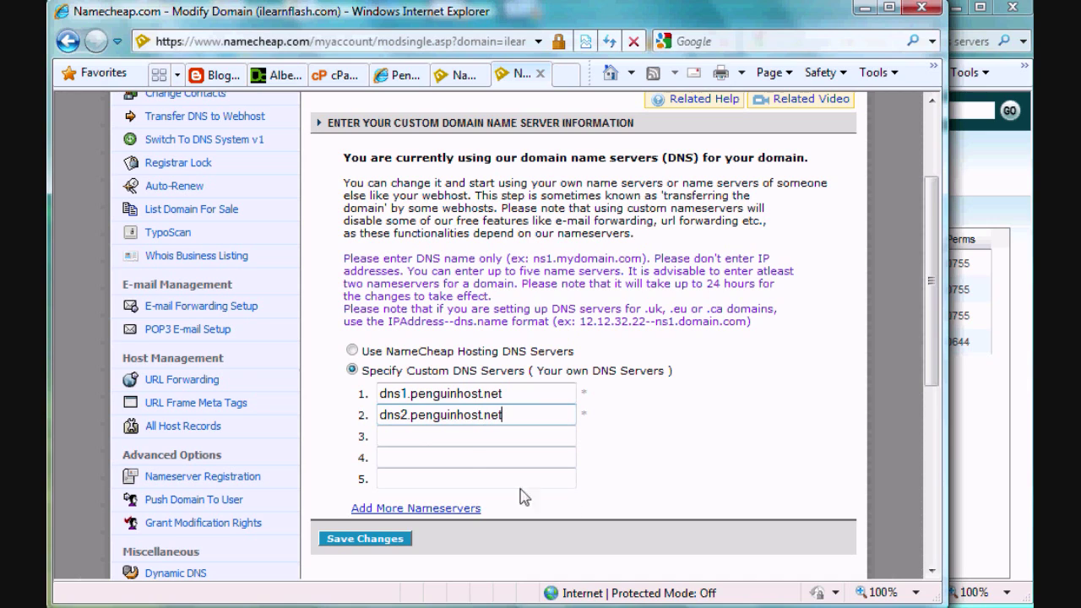
left_click(369, 542)
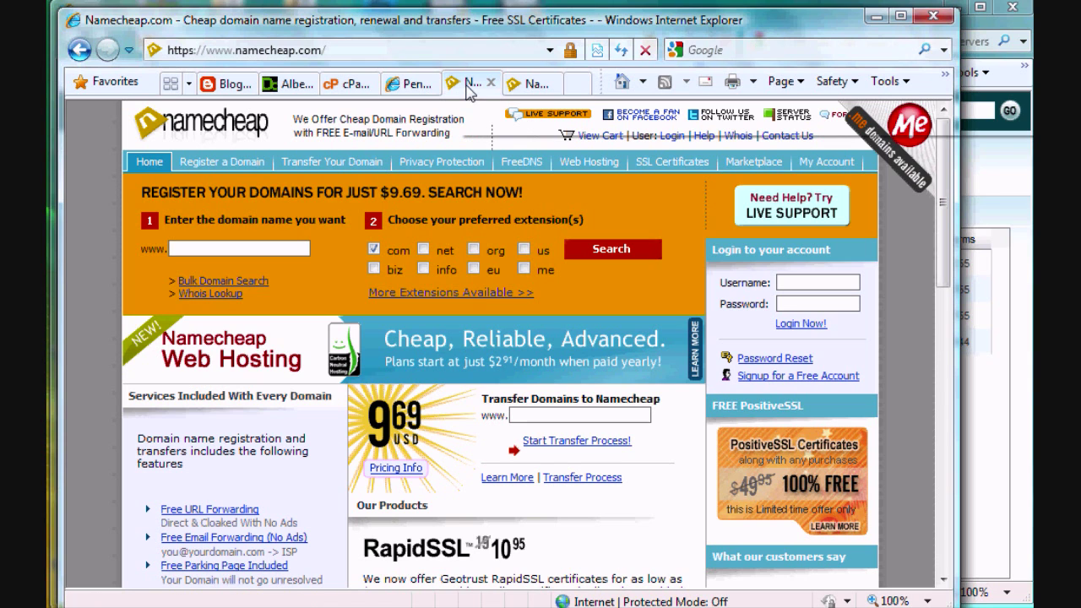
Return to cPanel, briefly check the Namecheap tab, and scroll down to the Domains section
left_click(347, 85)
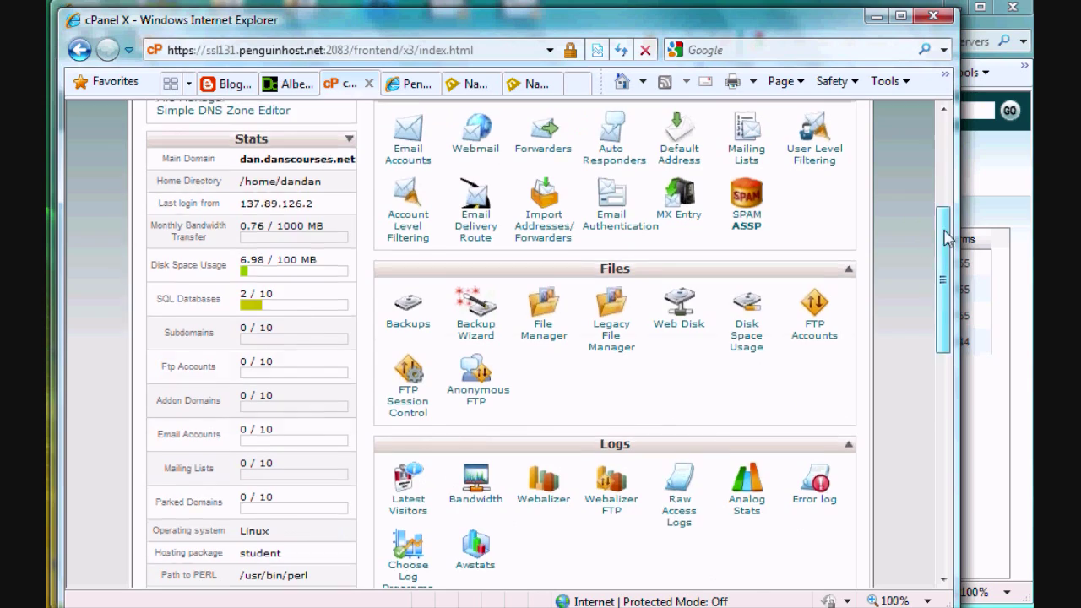
left_click_drag(943, 253, 940, 161)
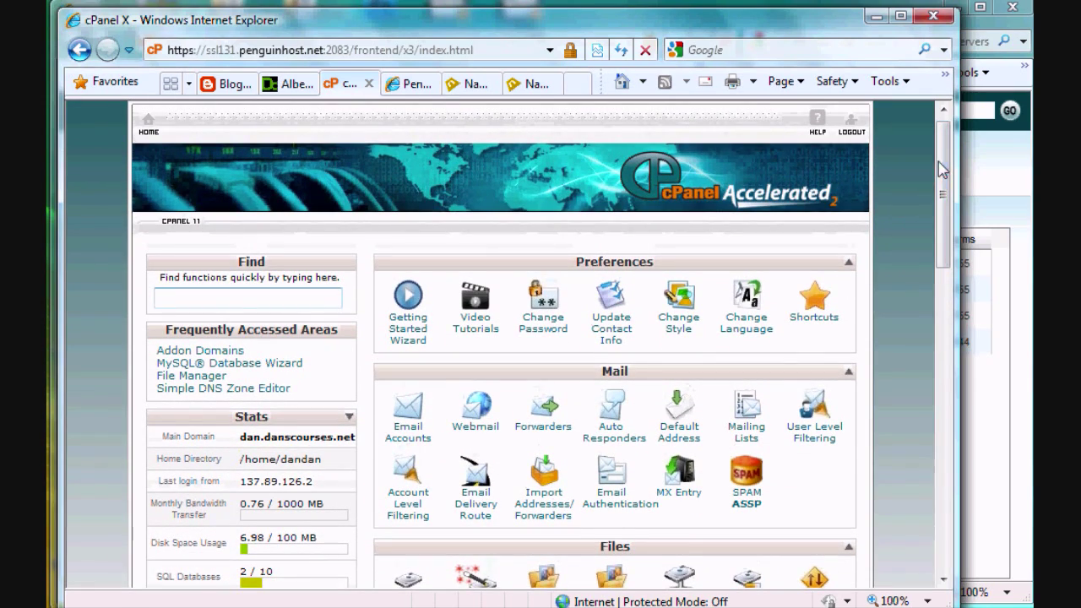
mouse_move(705, 30)
left_mouse_down()
mouse_move(712, 23)
mouse_move(703, 21)
left_mouse_up()
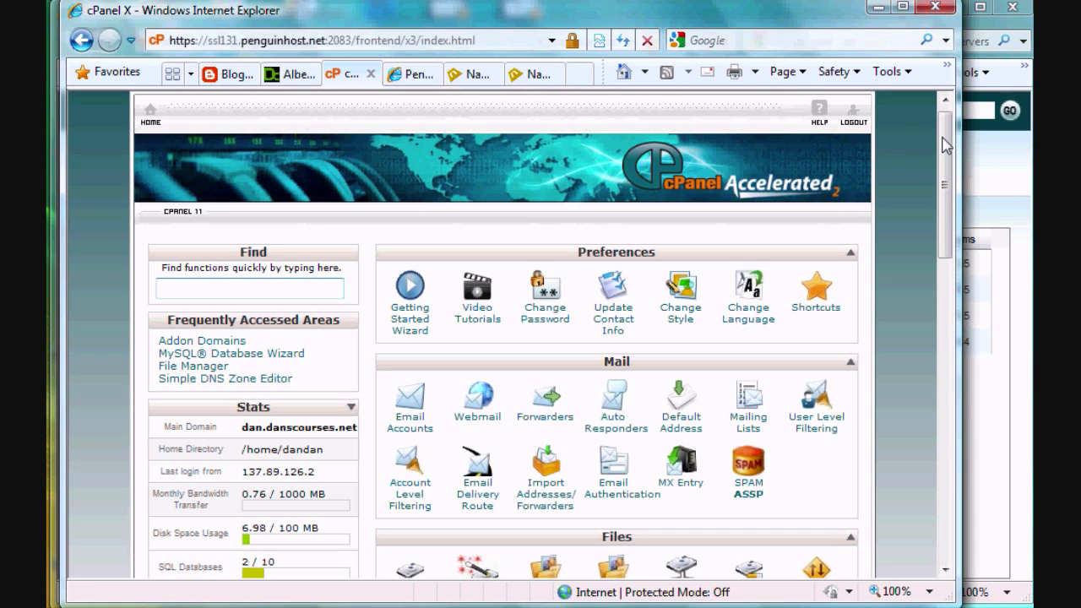
left_click_drag(945, 145, 946, 244)
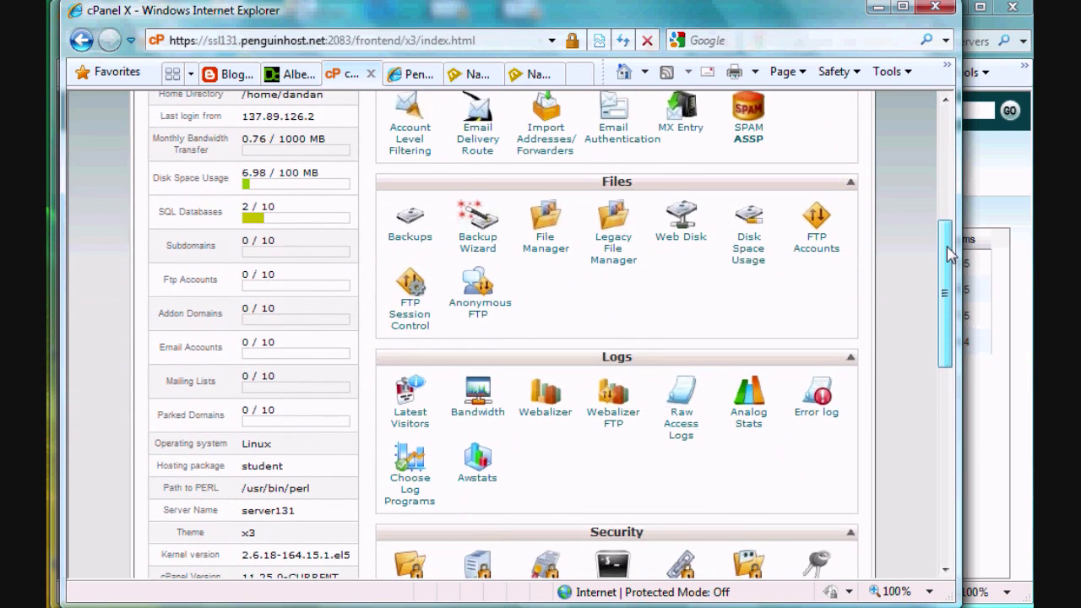
left_click_drag(948, 254, 957, 140)
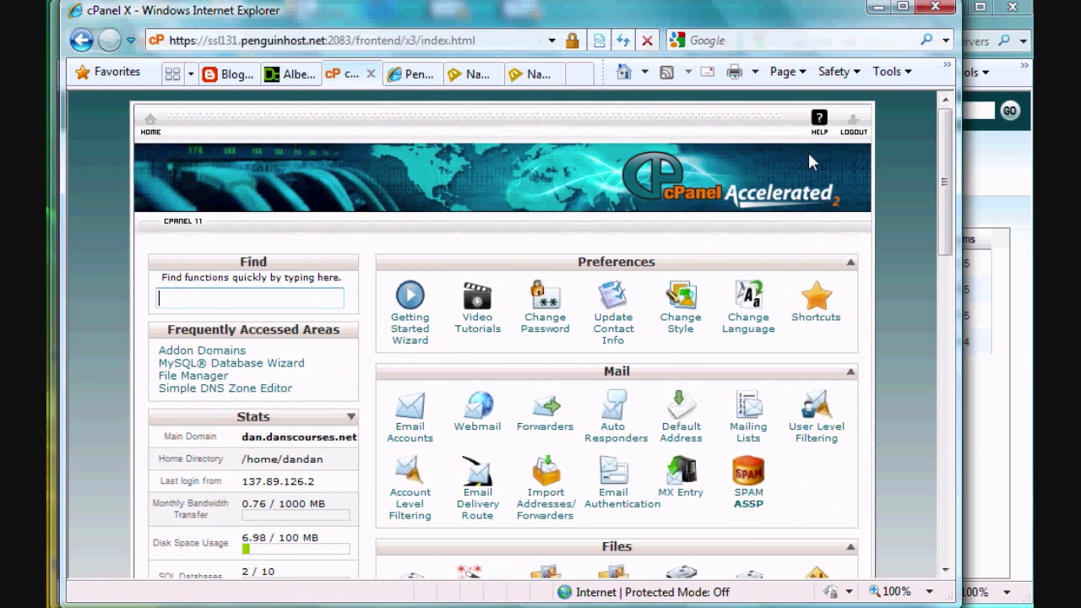
left_click(475, 78)
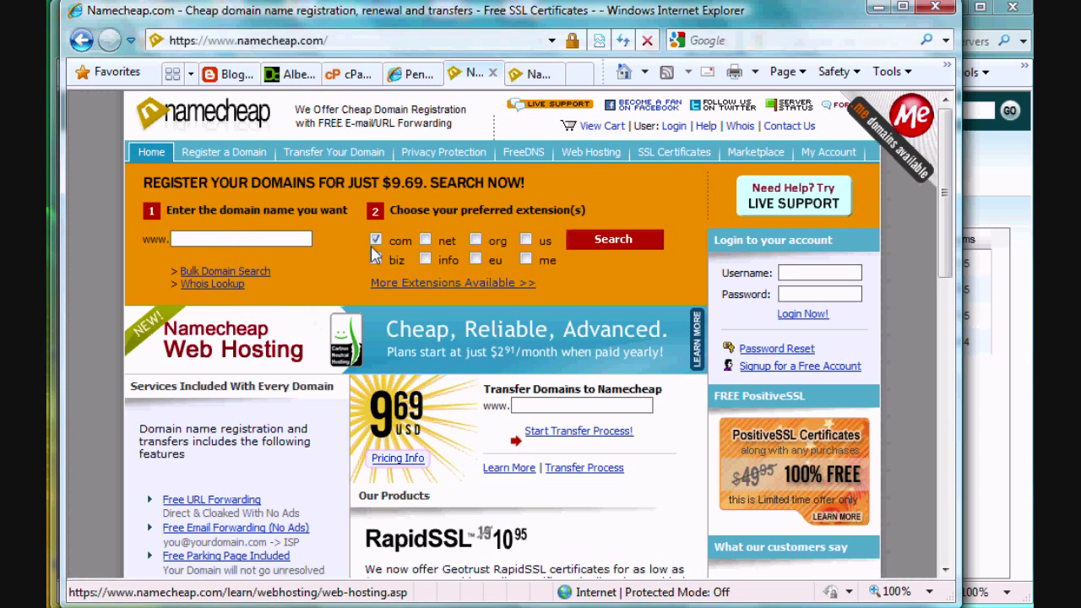
left_click(346, 76)
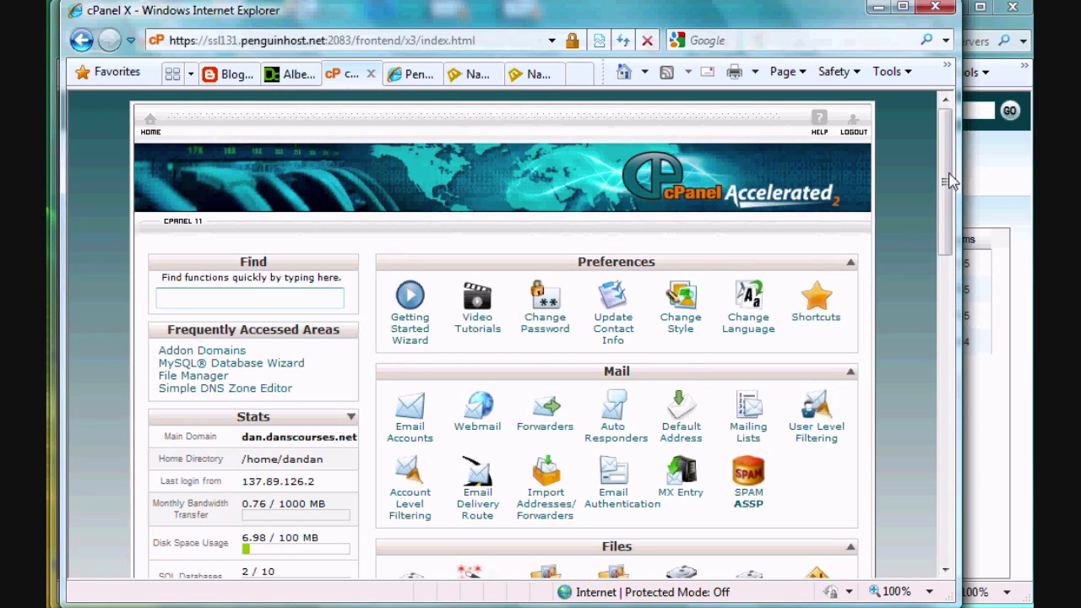
left_click_drag(948, 180, 927, 410)
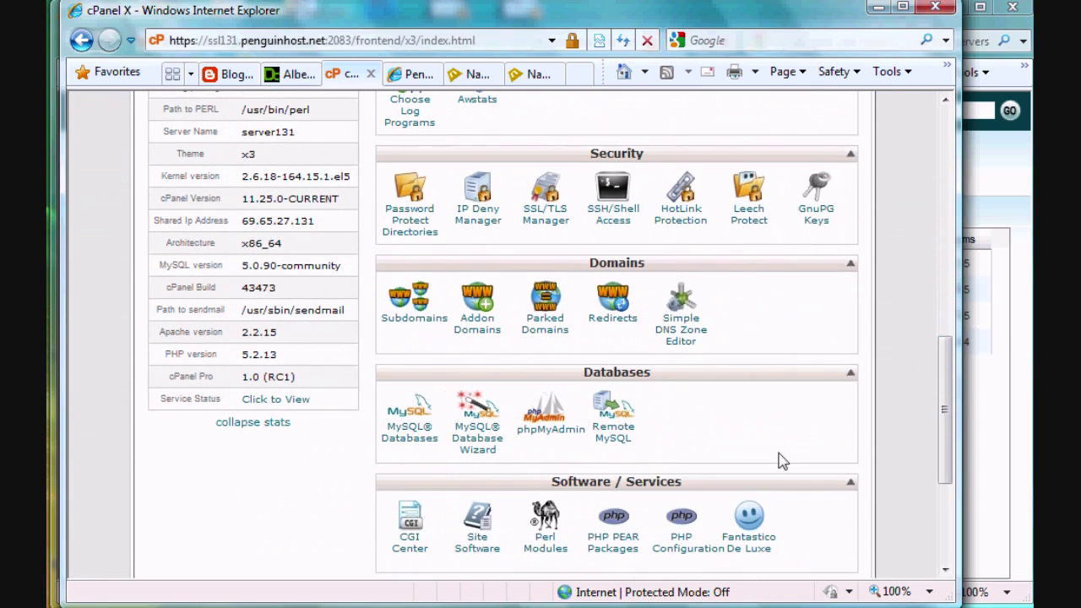
Enter ilearnflash.com as the addon domain, with subdomain ilearnflash and document root public_html/ilearnflash
left_click(477, 331)
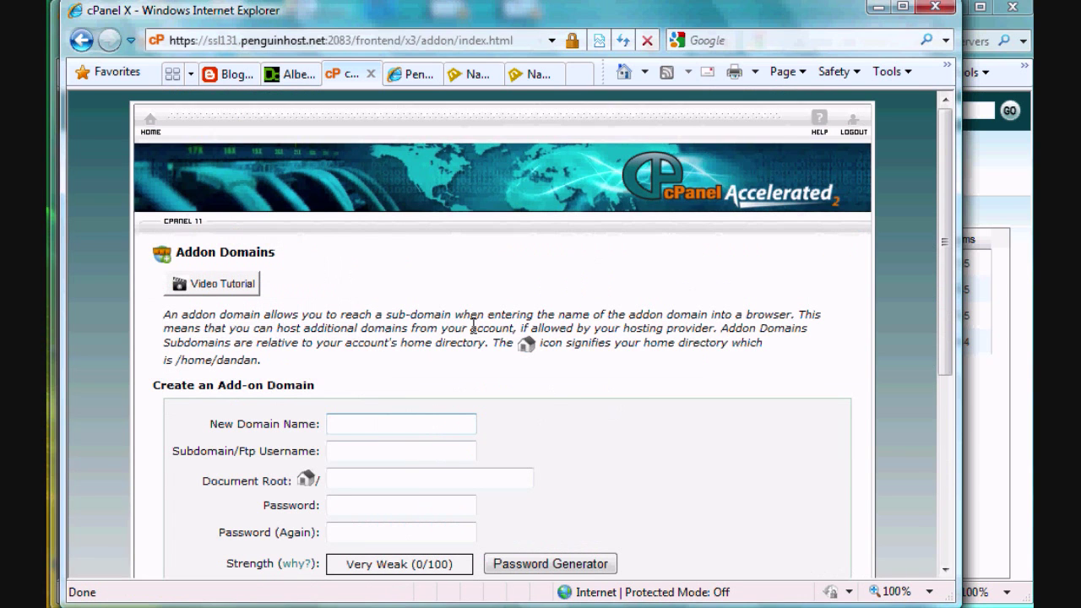
left_click_drag(939, 171, 942, 231)
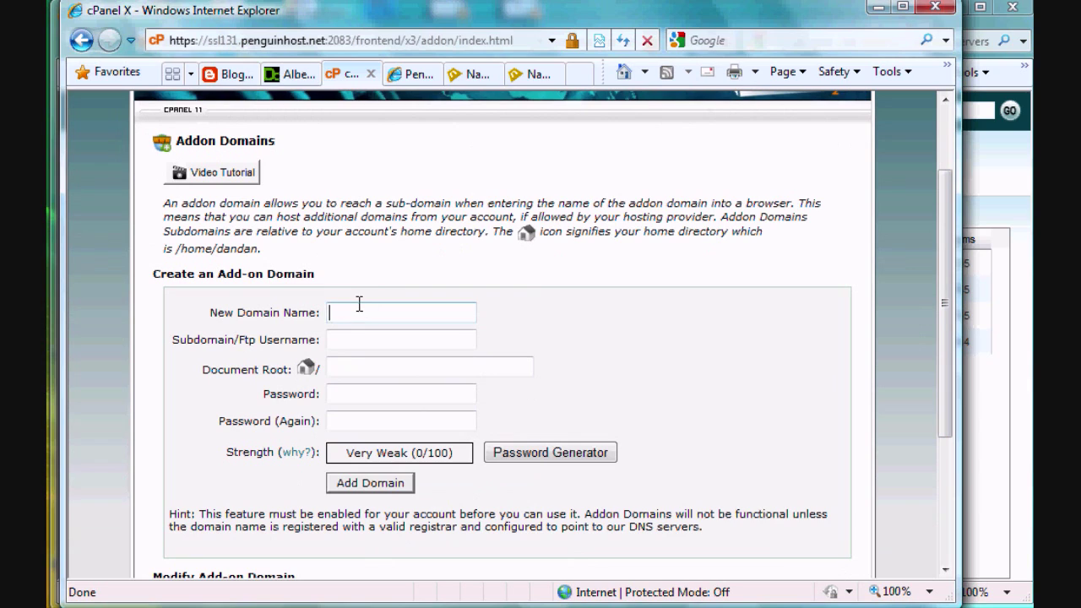
type("ilearnflas")
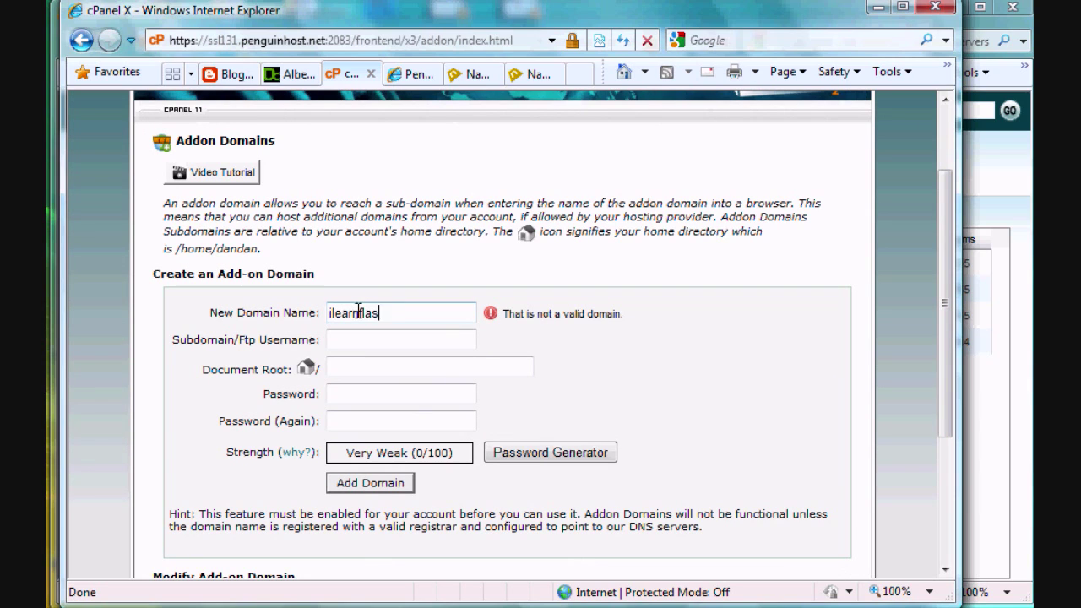
type("h.com")
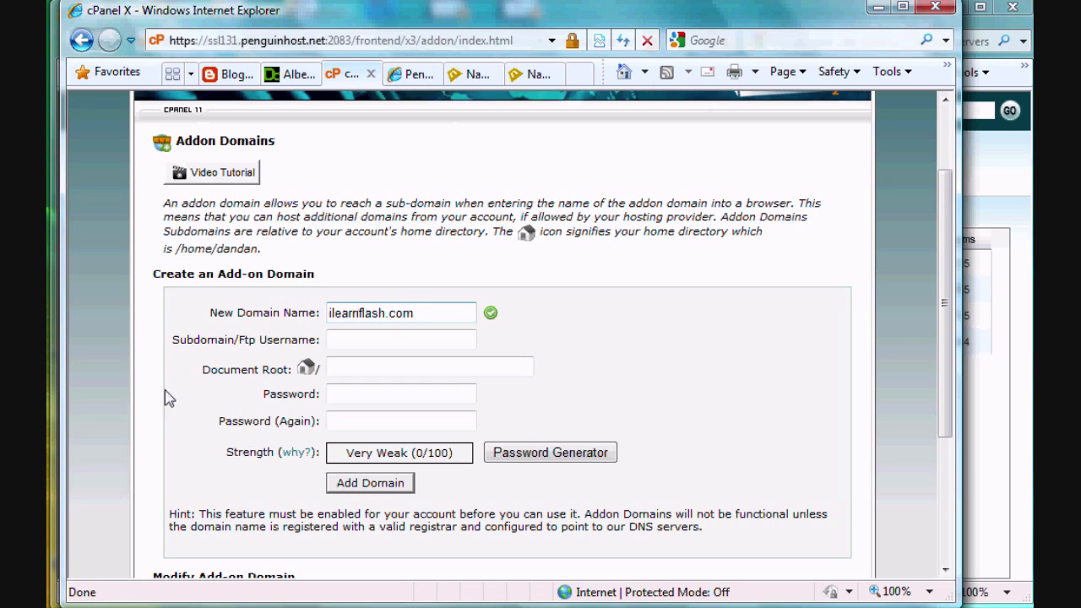
left_click(373, 343)
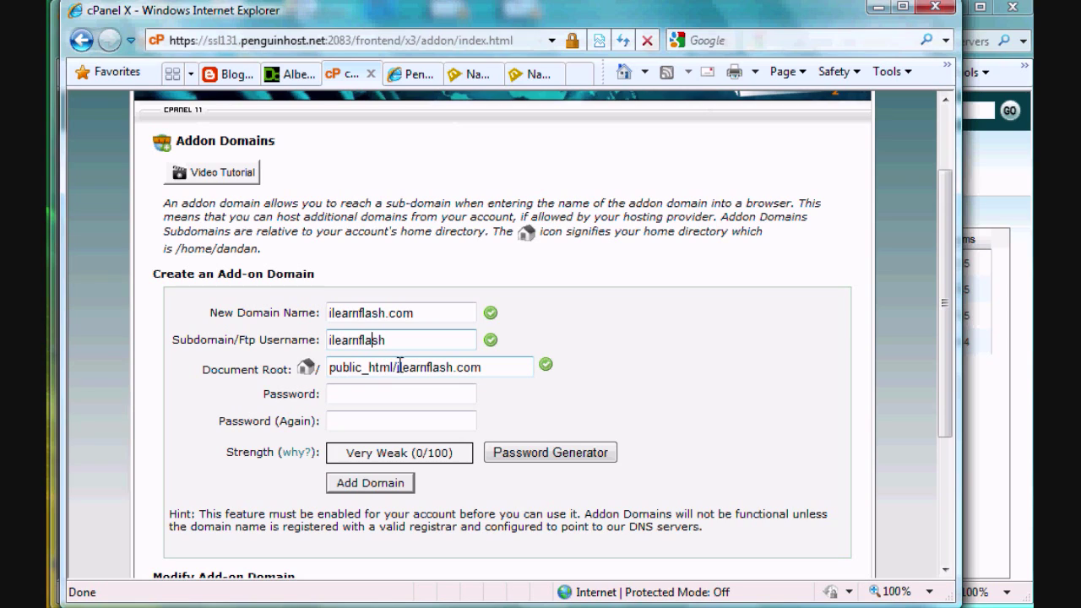
left_click(492, 367)
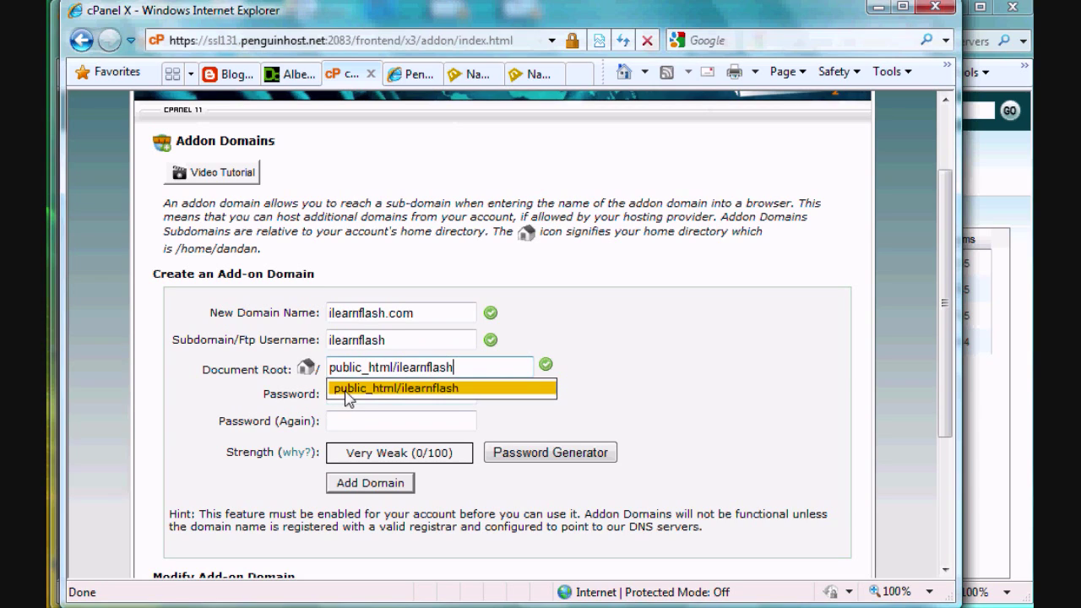
Enter and confirm a strong password for the addon domain, then create it
left_click(341, 394)
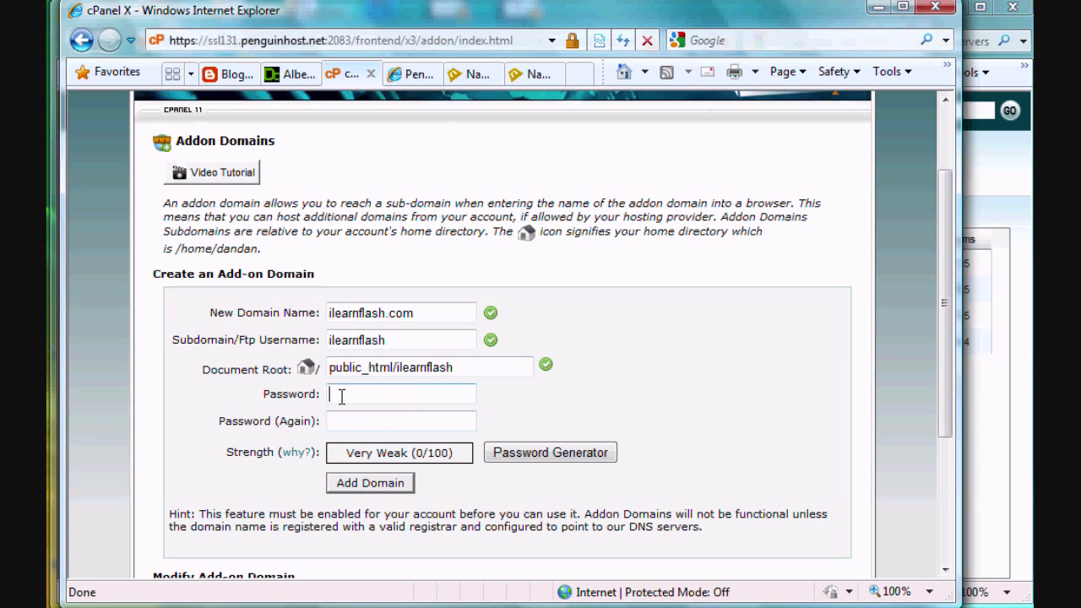
type("•••••••")
left_click(365, 421)
type("••")
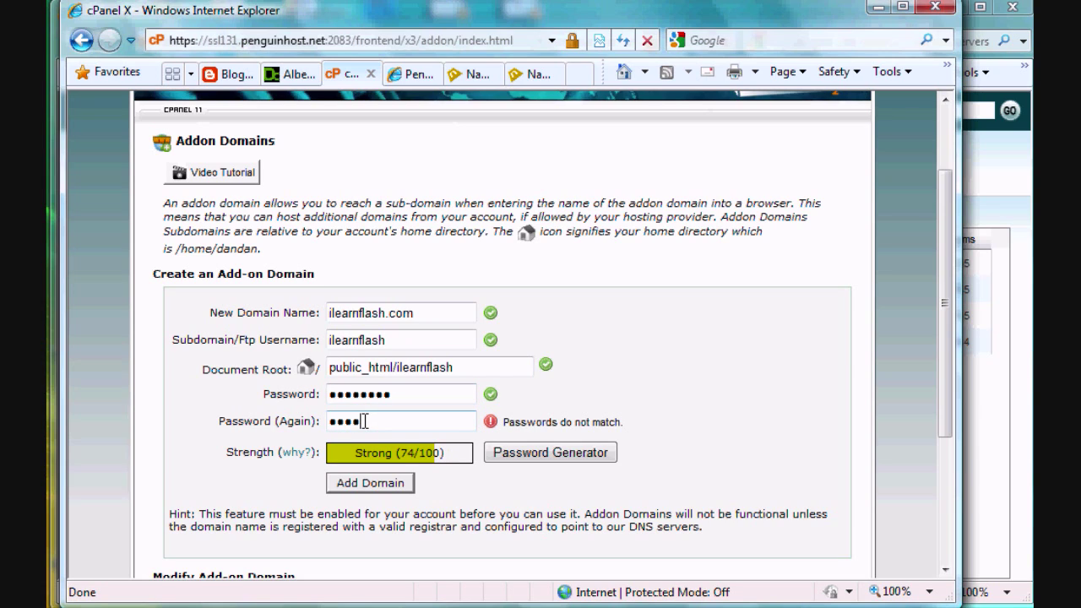
type("•••••••")
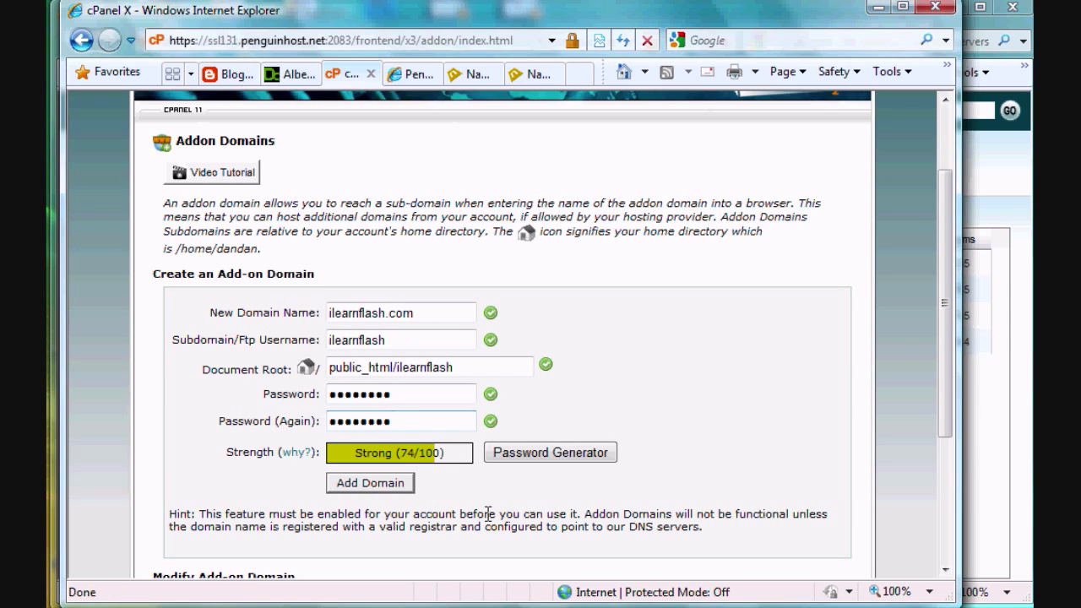
left_click_drag(950, 333, 943, 364)
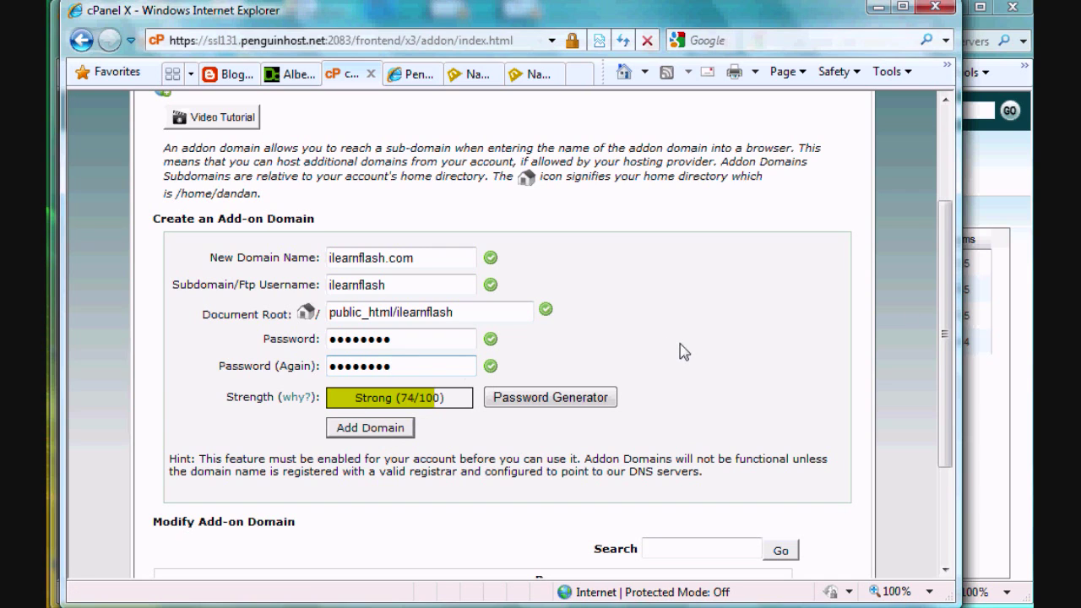
left_click_drag(944, 342, 945, 337)
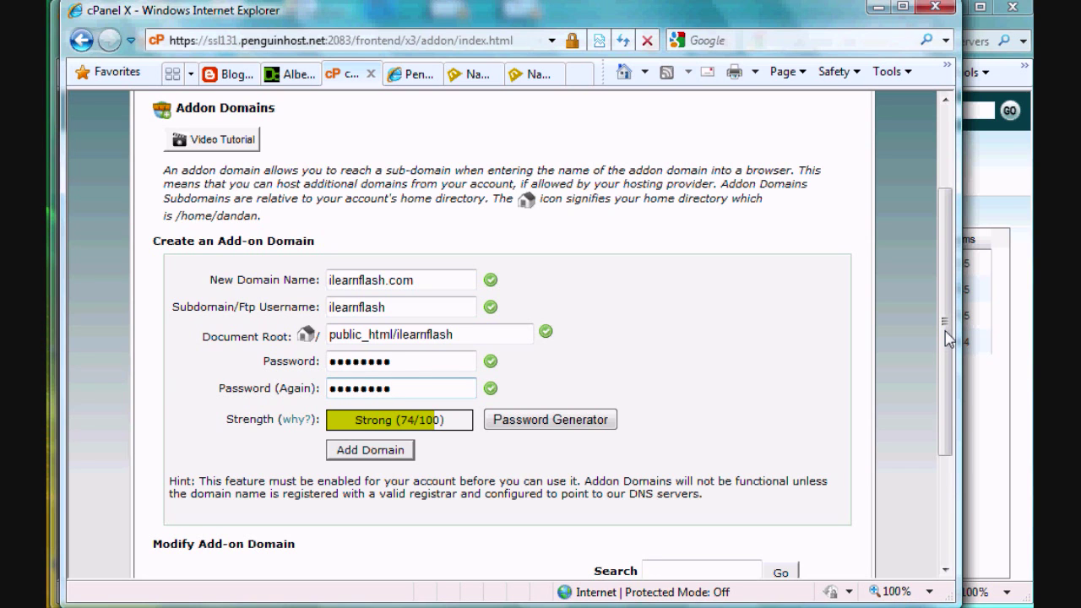
mouse_move(944, 342)
left_mouse_down()
mouse_move(927, 296)
mouse_move(927, 335)
left_mouse_up()
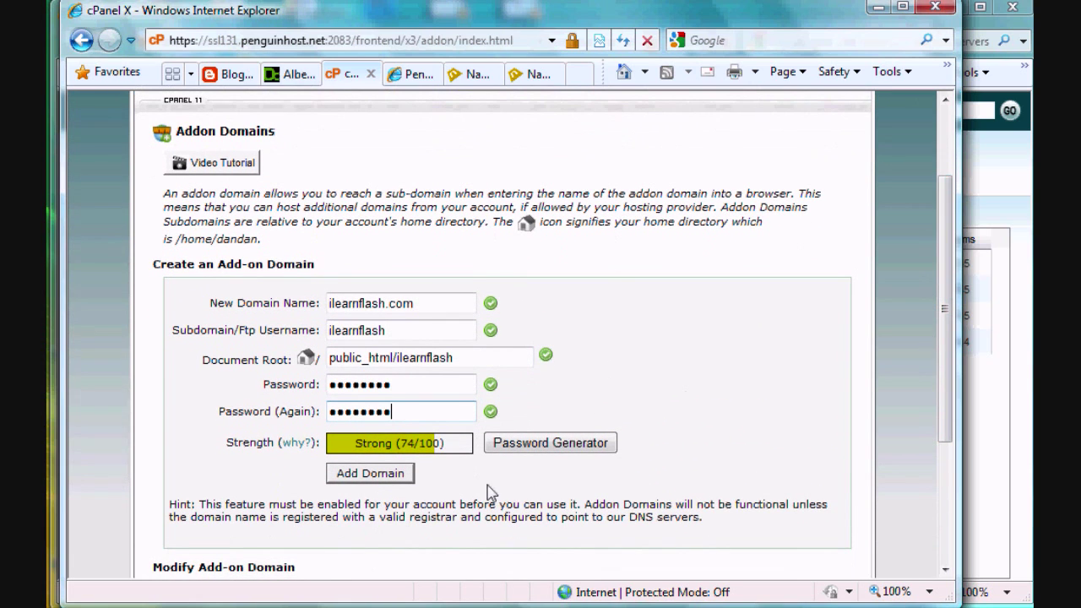
left_click(374, 478)
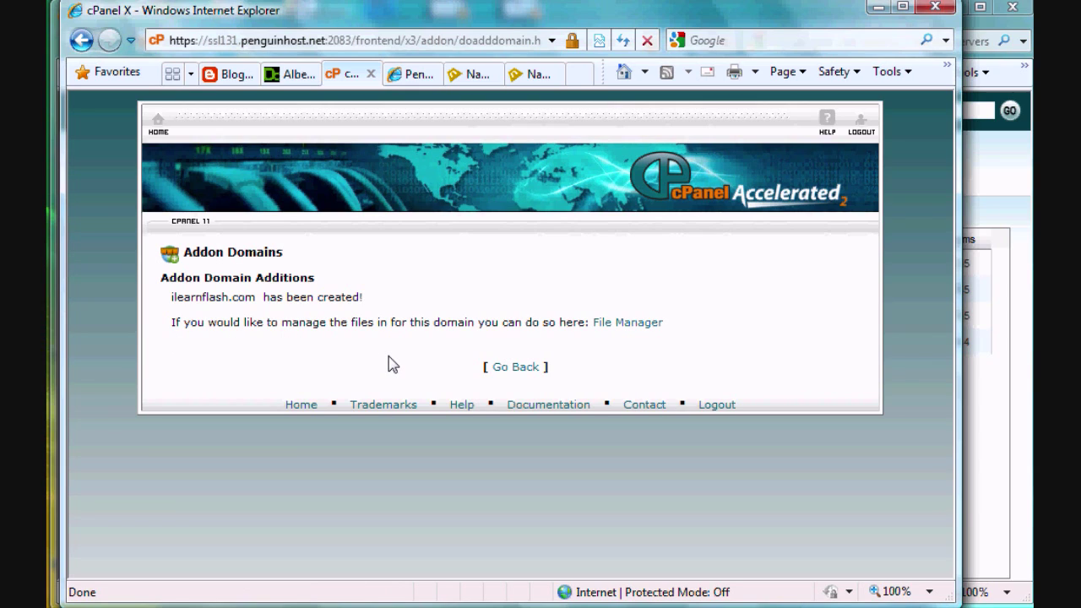
Read the ilearnflash.com creation confirmation and go back to the empty Add-on Domain form
left_click(516, 368)
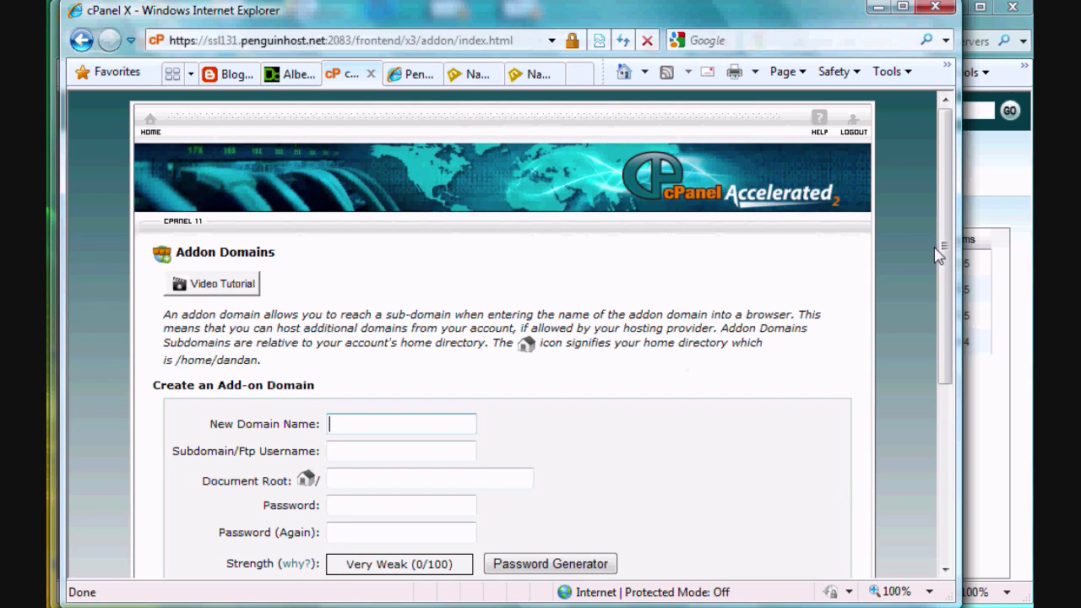
left_click_drag(948, 257, 947, 316)
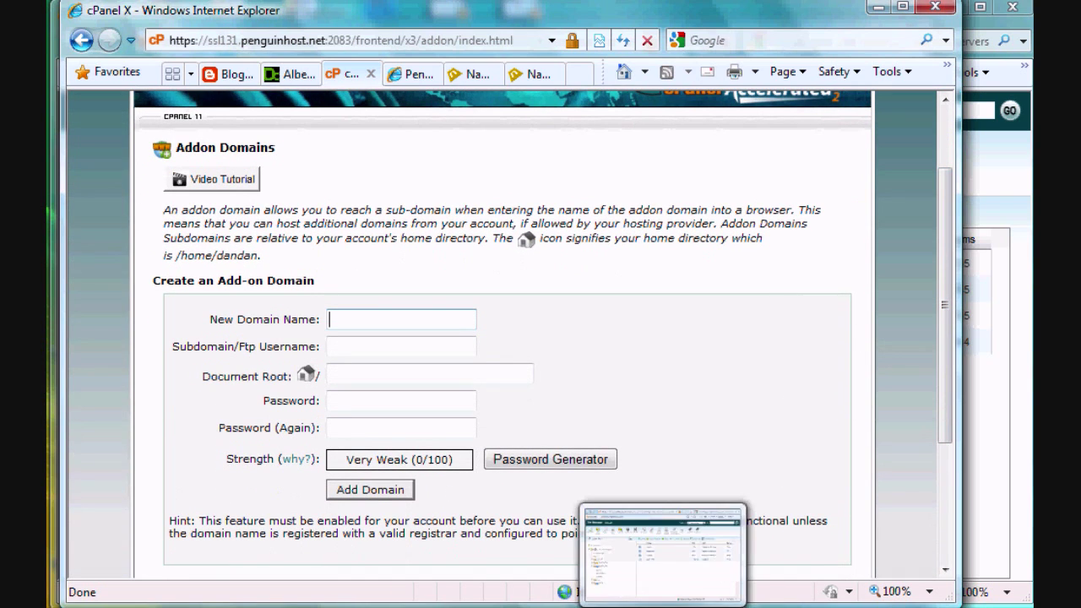
mouse_move(662, 607)
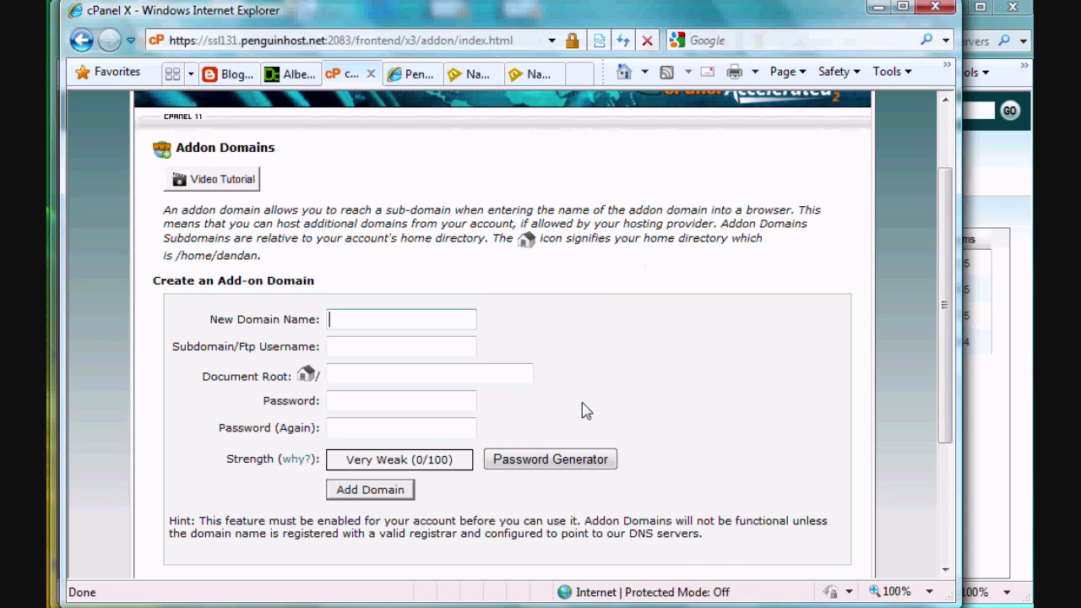
Upload index.html from the Desktop into public_html/ilearnflash and reload the folder listing
left_click(663, 607)
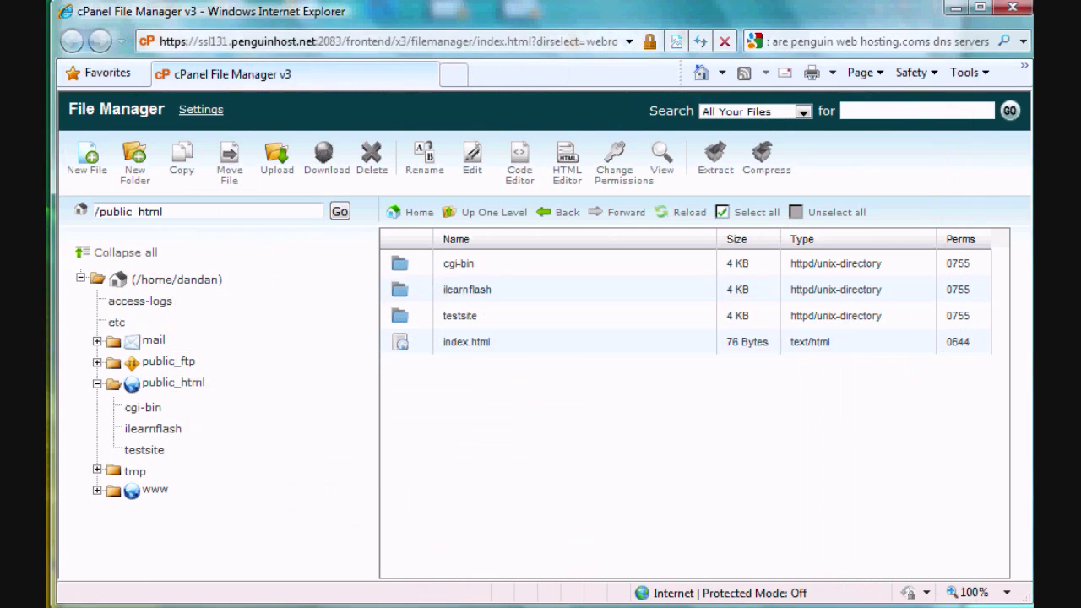
double_click(400, 291)
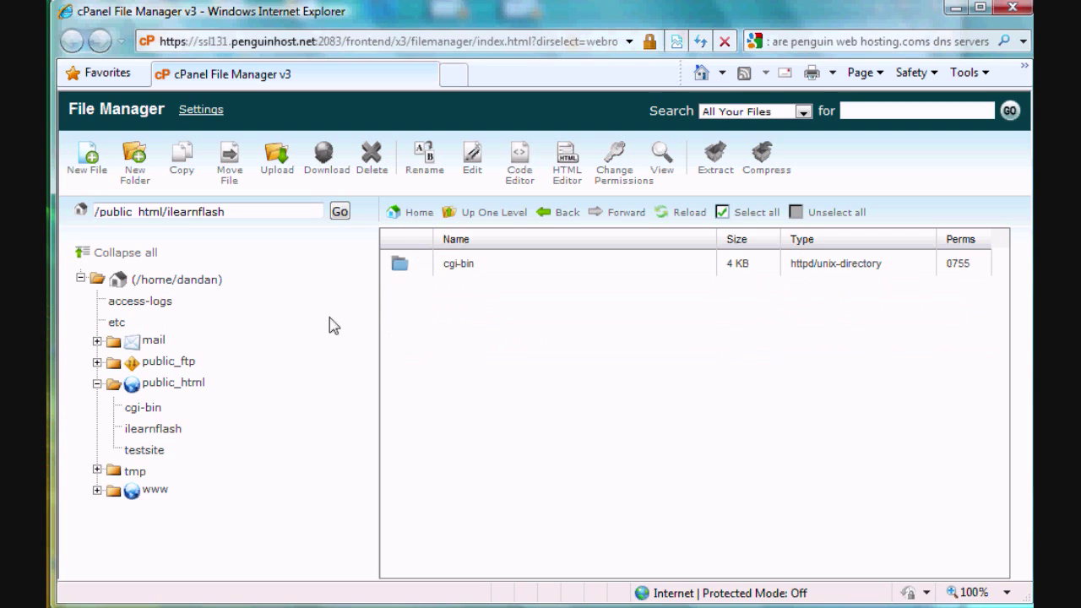
left_click(276, 162)
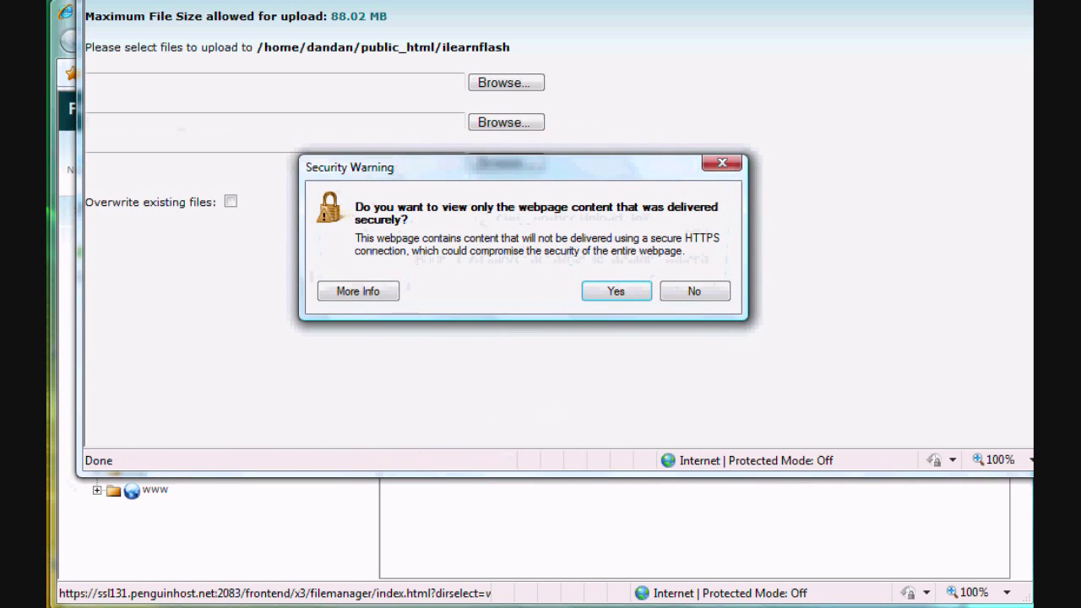
left_click(693, 294)
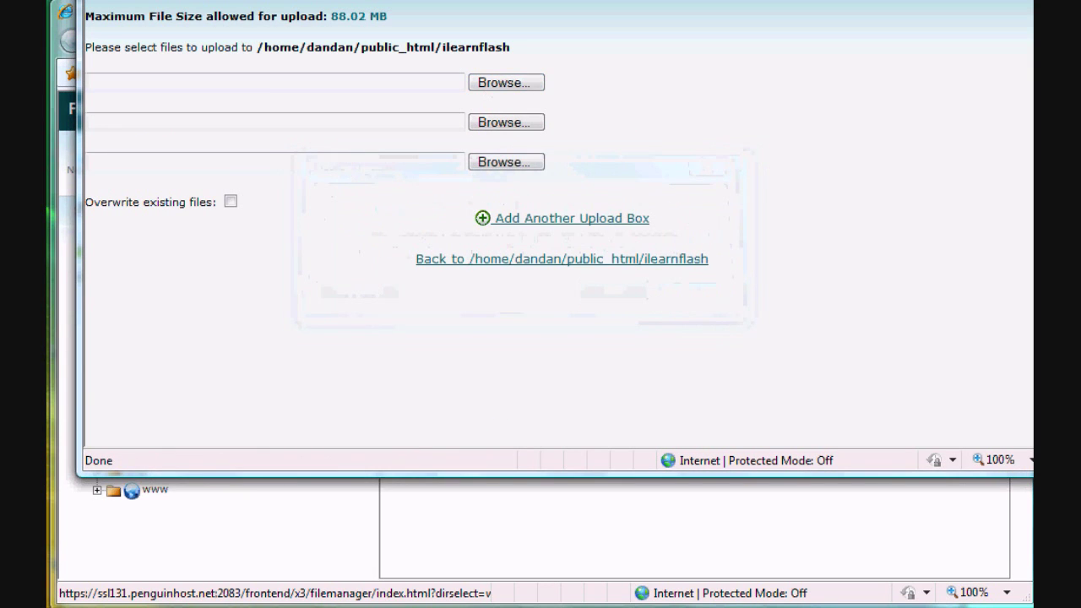
left_click_drag(544, 0, 530, 20)
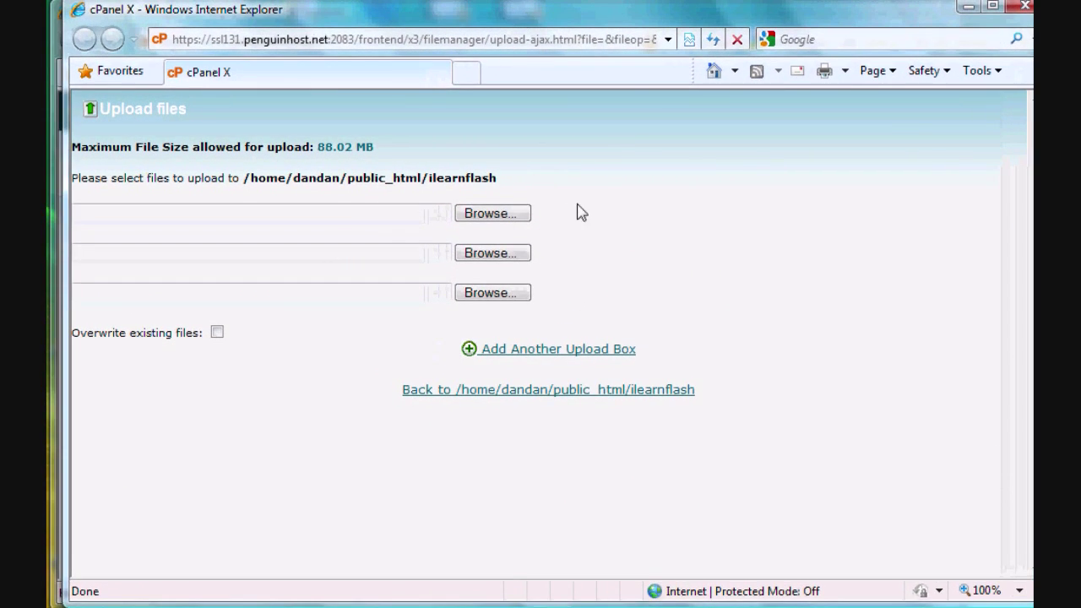
left_click(515, 215)
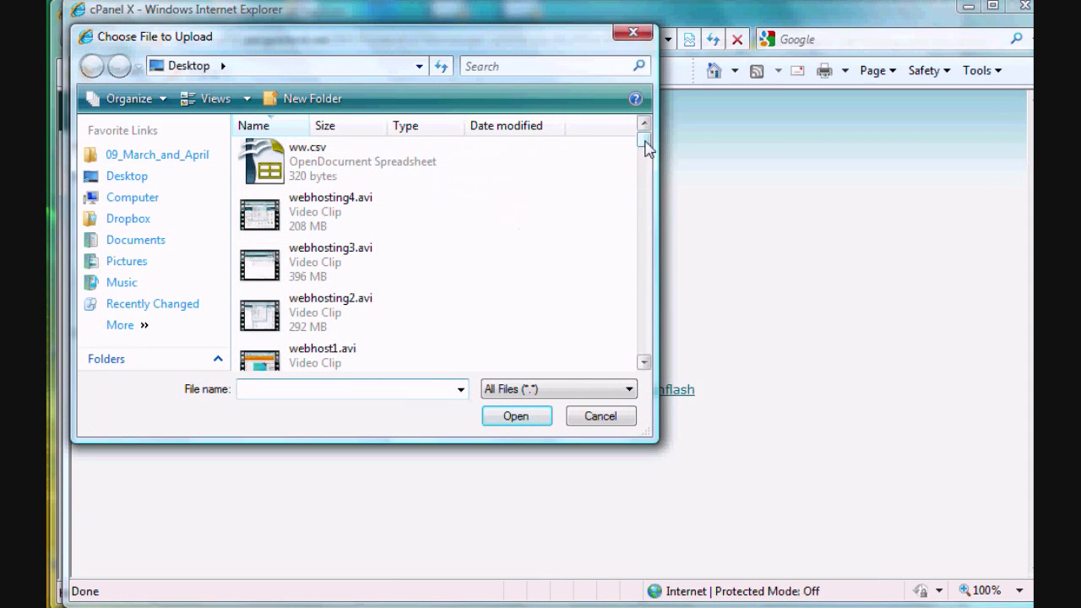
left_click_drag(644, 144, 666, 226)
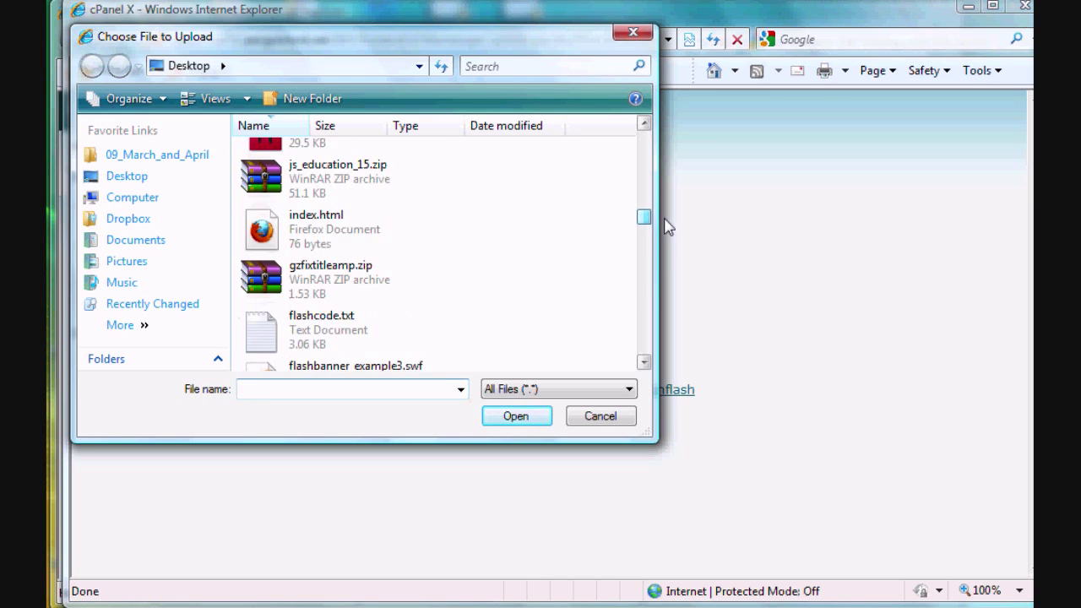
double_click(306, 229)
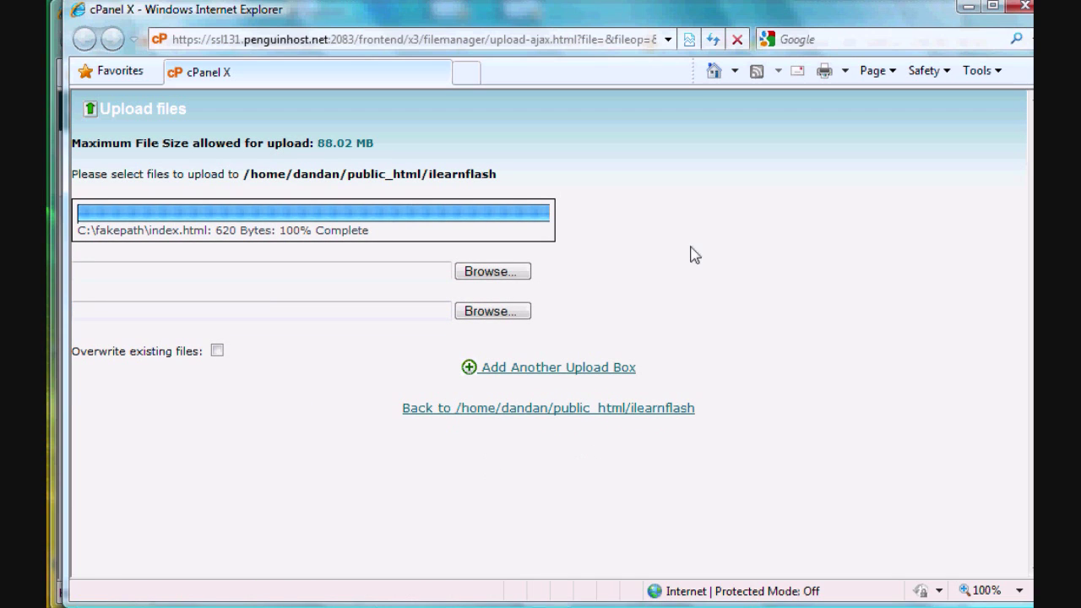
left_click(1024, 10)
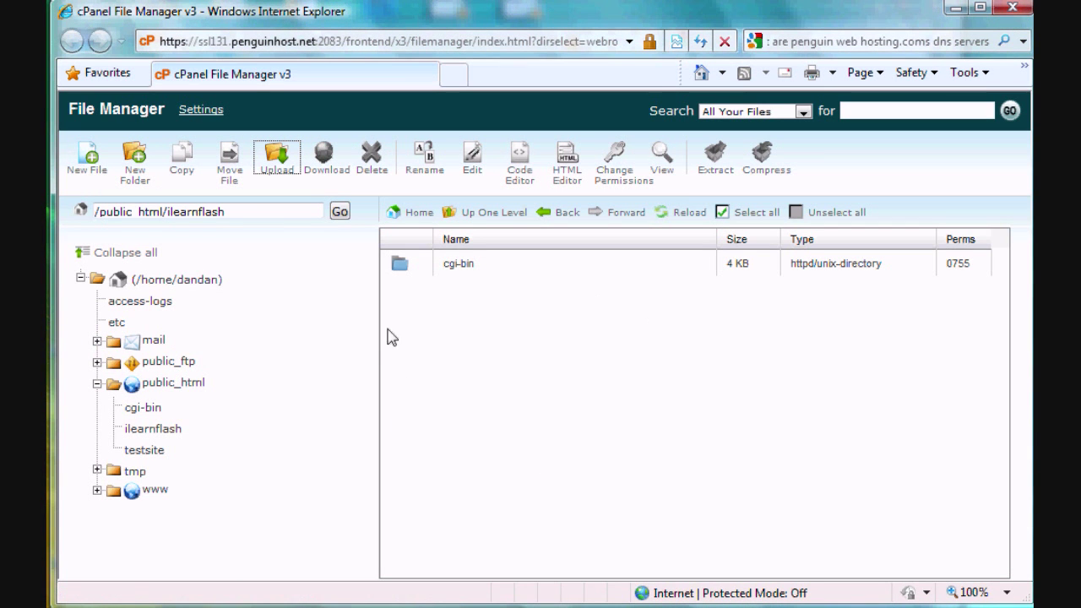
left_click(682, 217)
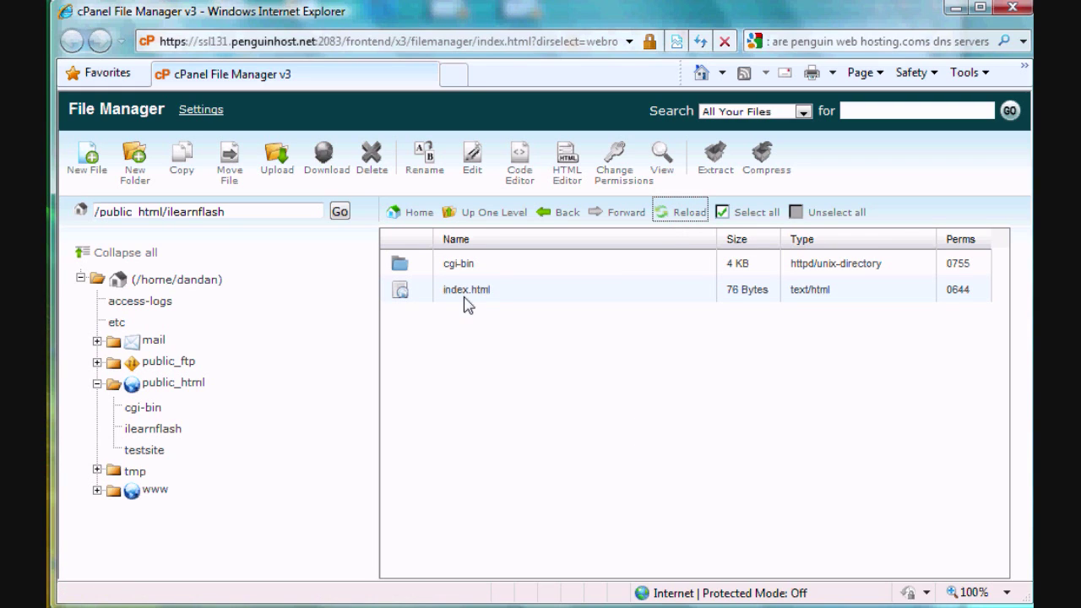
Load ilearnflash.com in a new tab to confirm it shows 'Hello', then return to File Manager
left_click(456, 76)
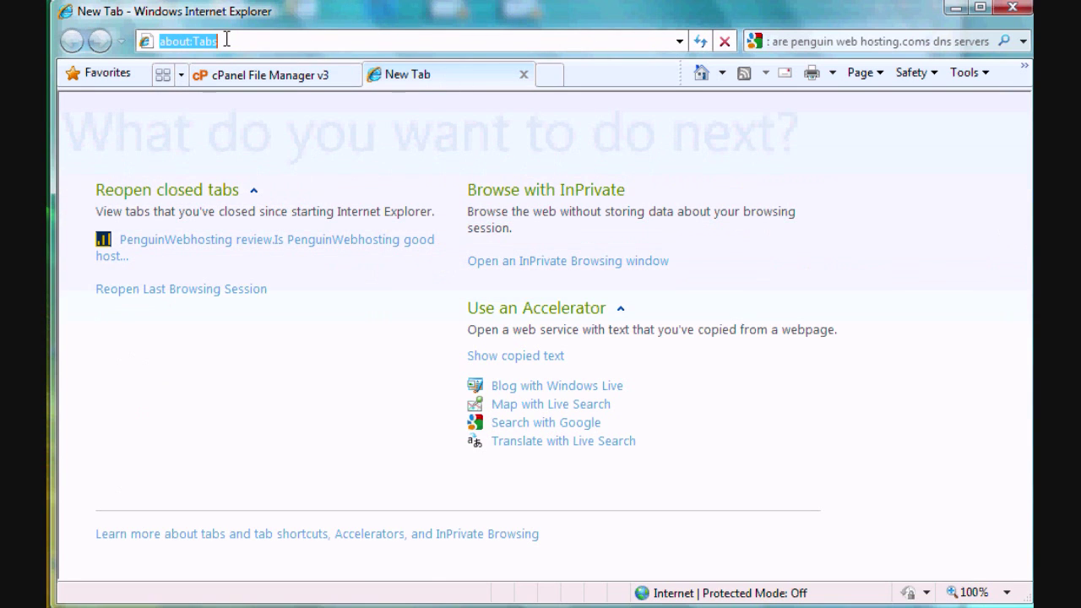
type("ilear")
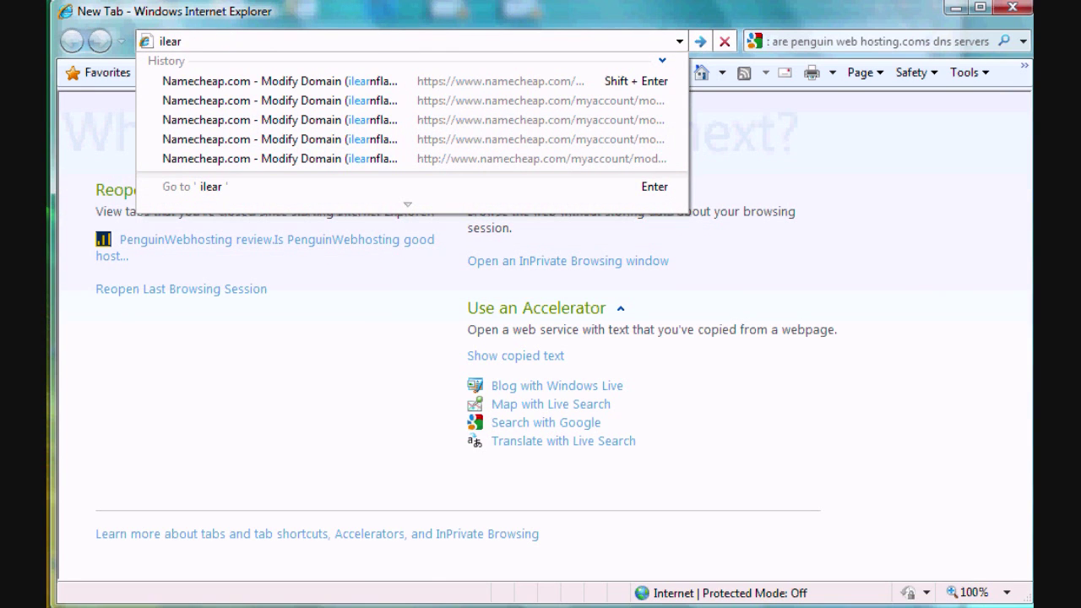
type("nflash")
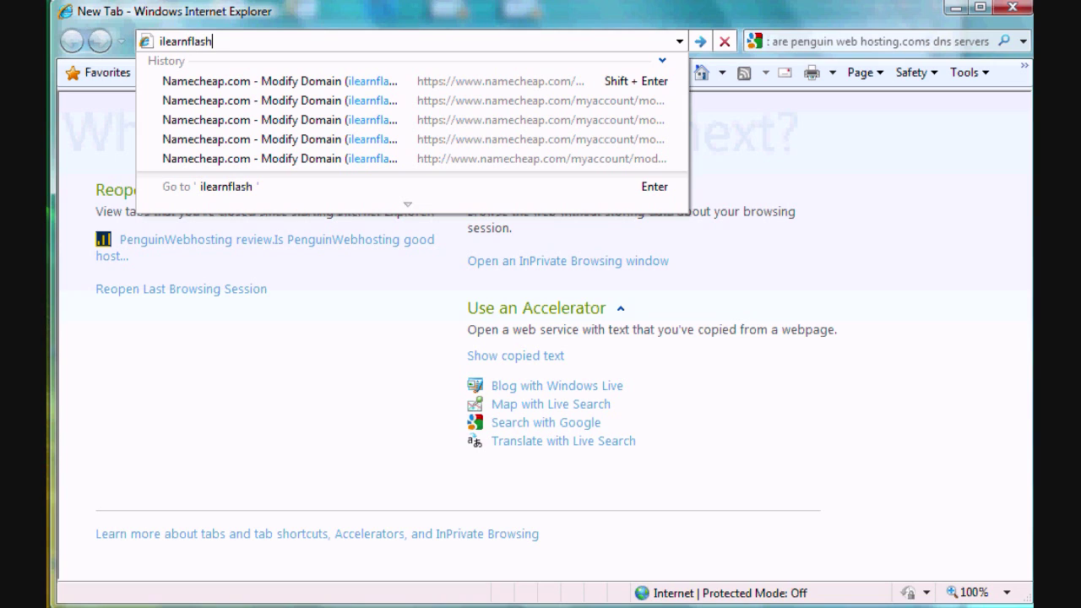
type(".com")
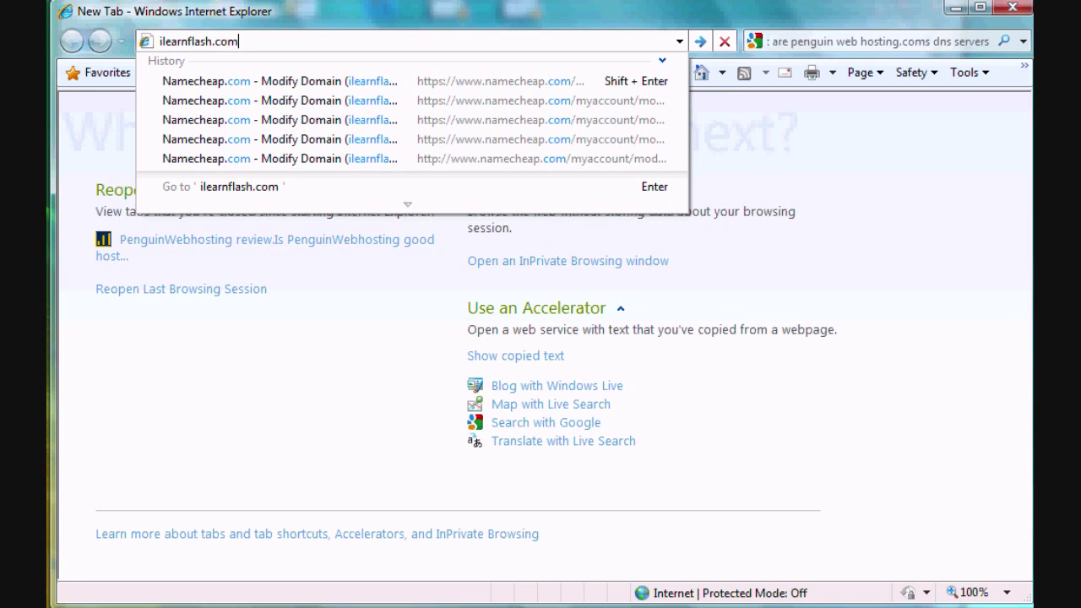
key("Return")
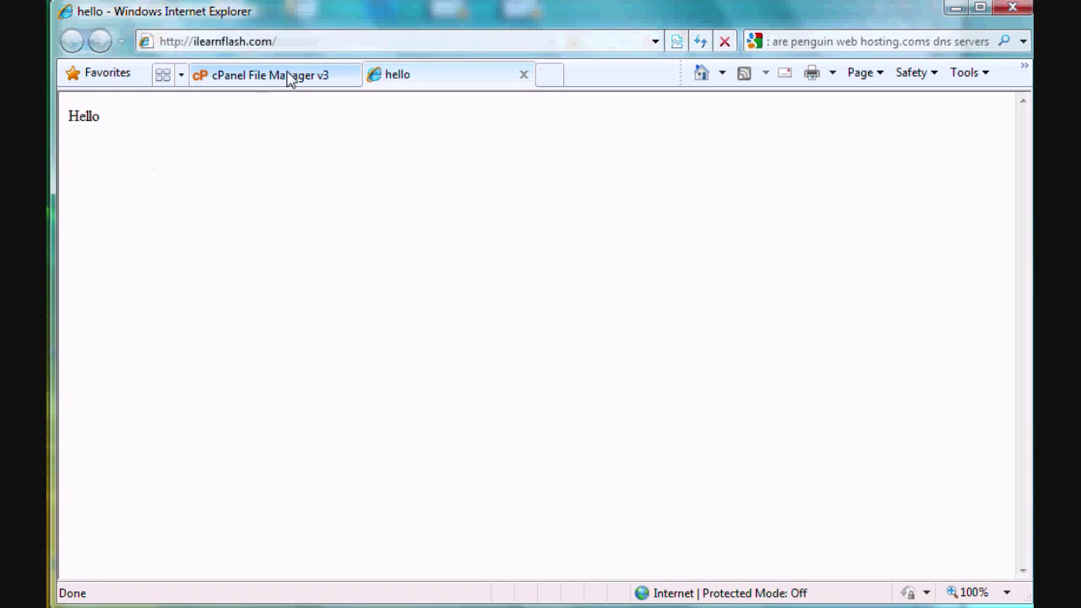
left_click(244, 81)
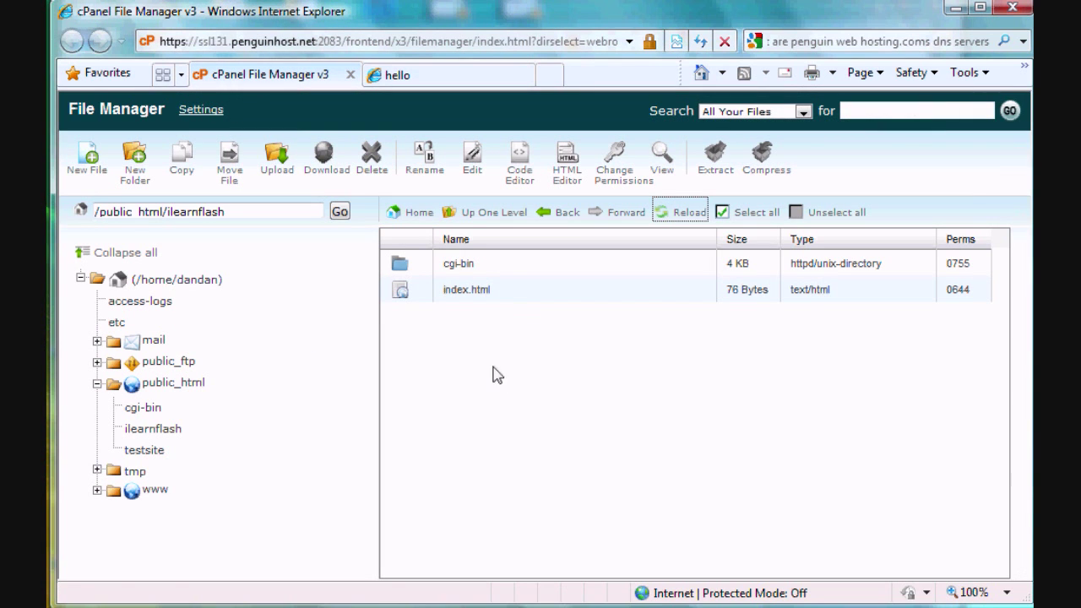
Go up to public_html in File Manager, then bring cPanel's Addon Domains page back to front
left_click(479, 215)
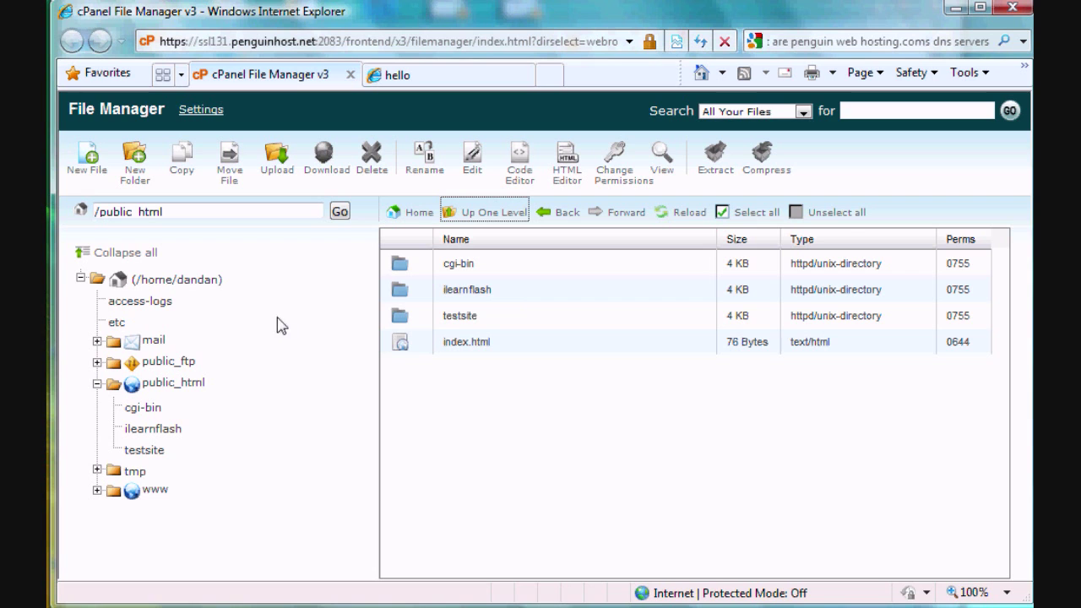
mouse_move(507, 606)
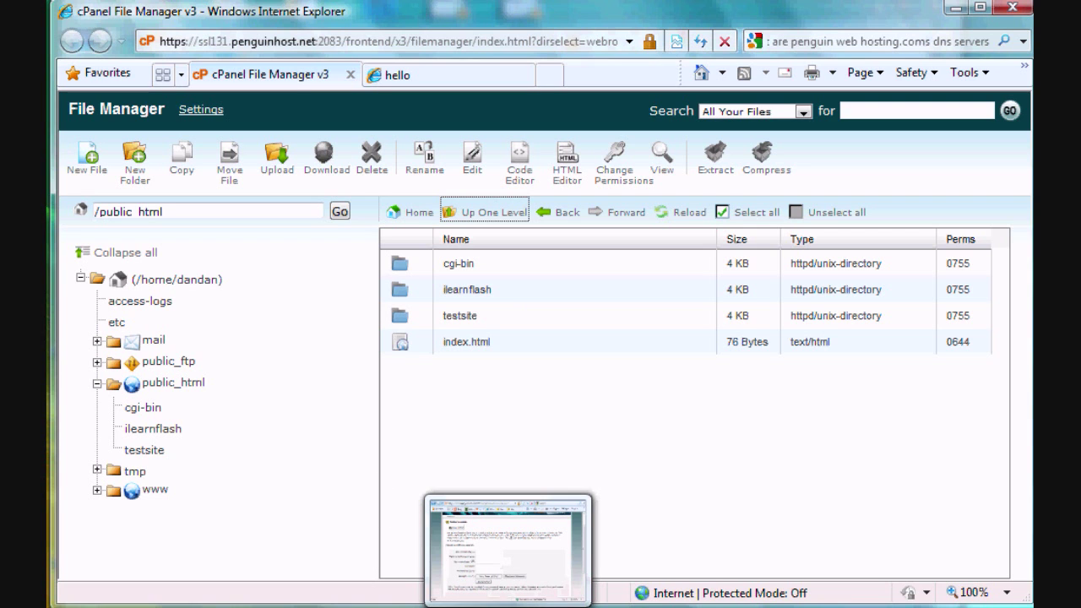
left_click(507, 549)
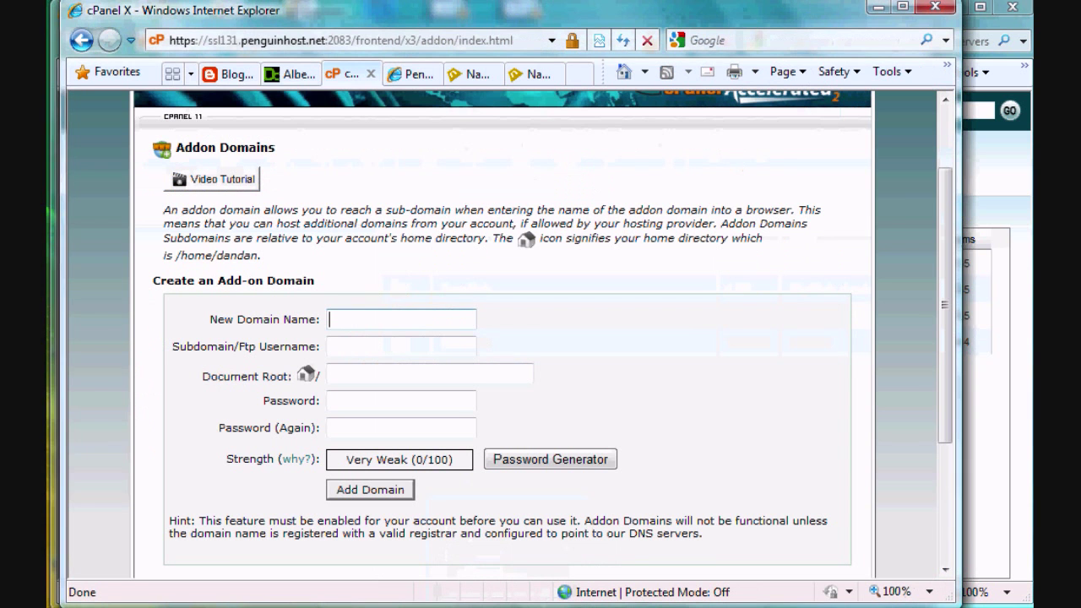
left_click(412, 74)
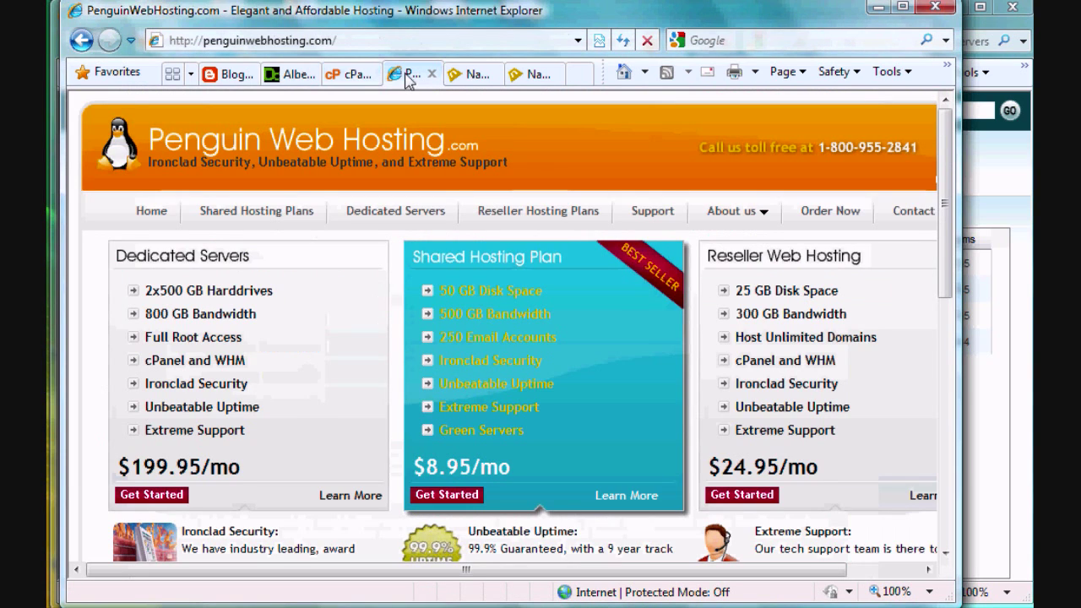
left_click(358, 74)
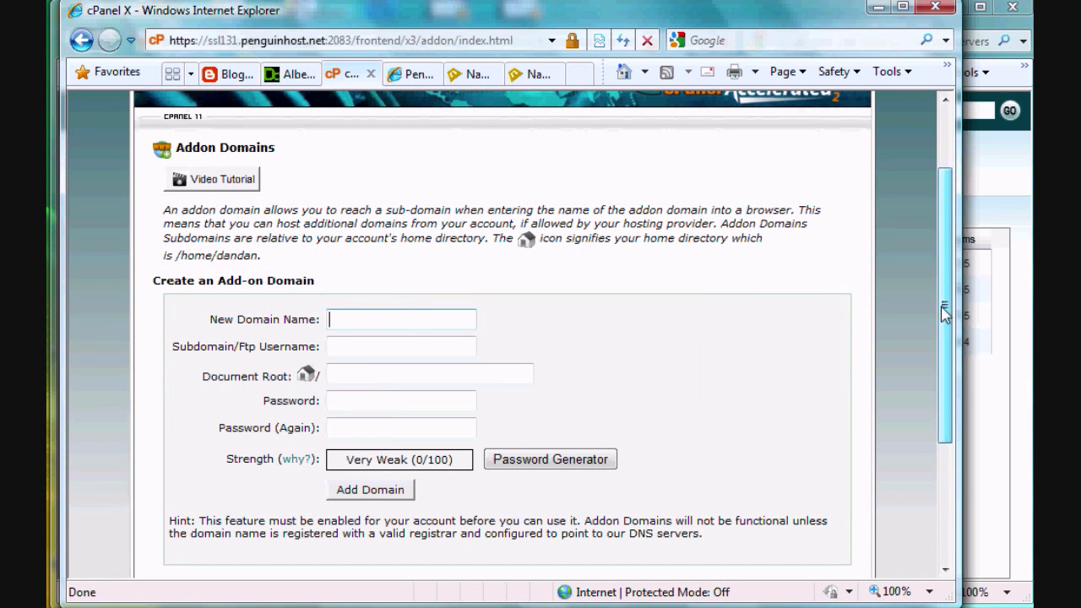
left_click_drag(944, 304, 943, 263)
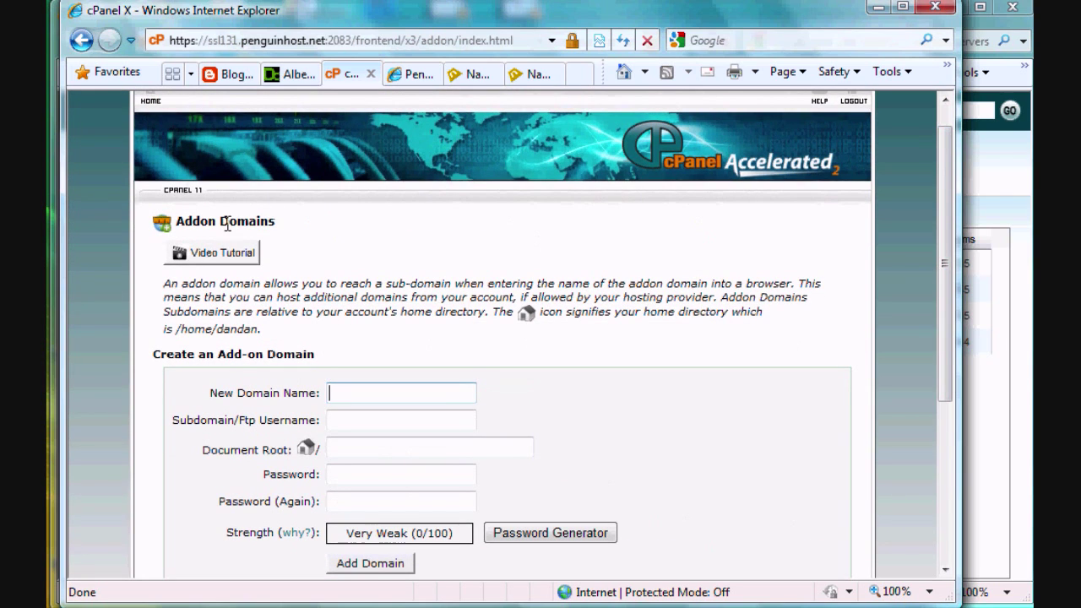